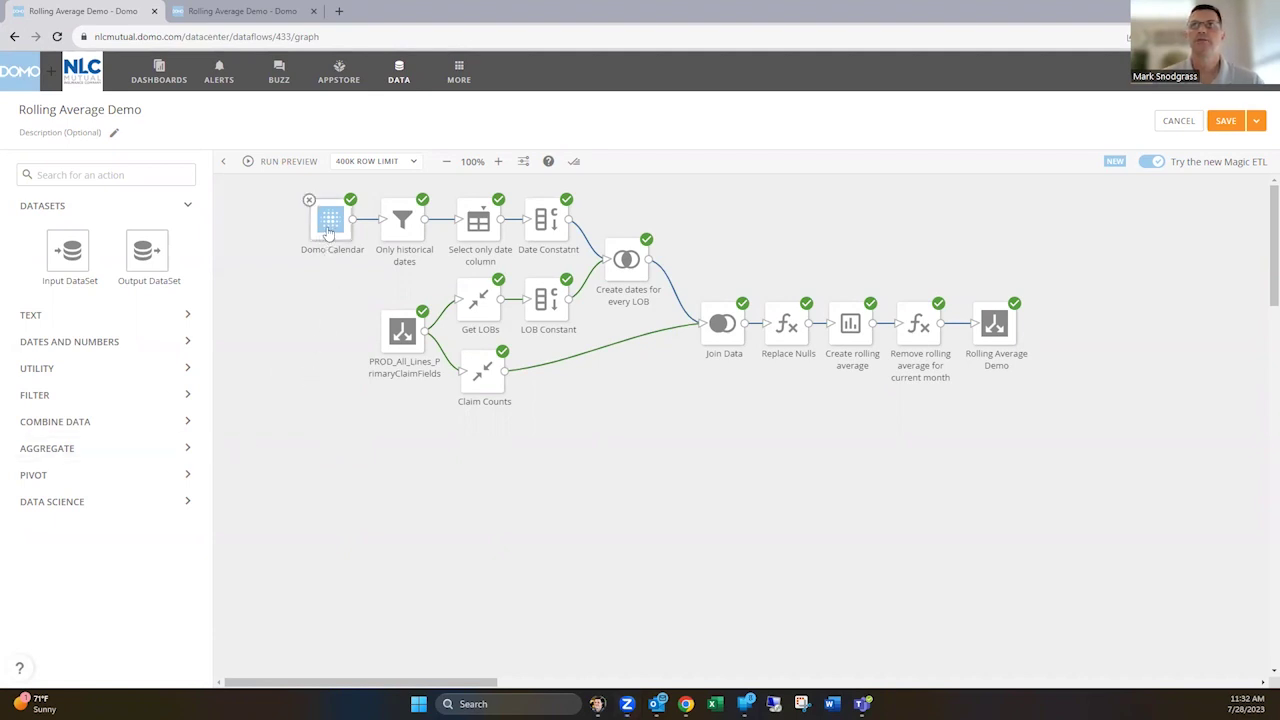
Step: Show the Domo Calendar input's data rows and scroll across its date, year, month and day columns
left_click(329, 230)
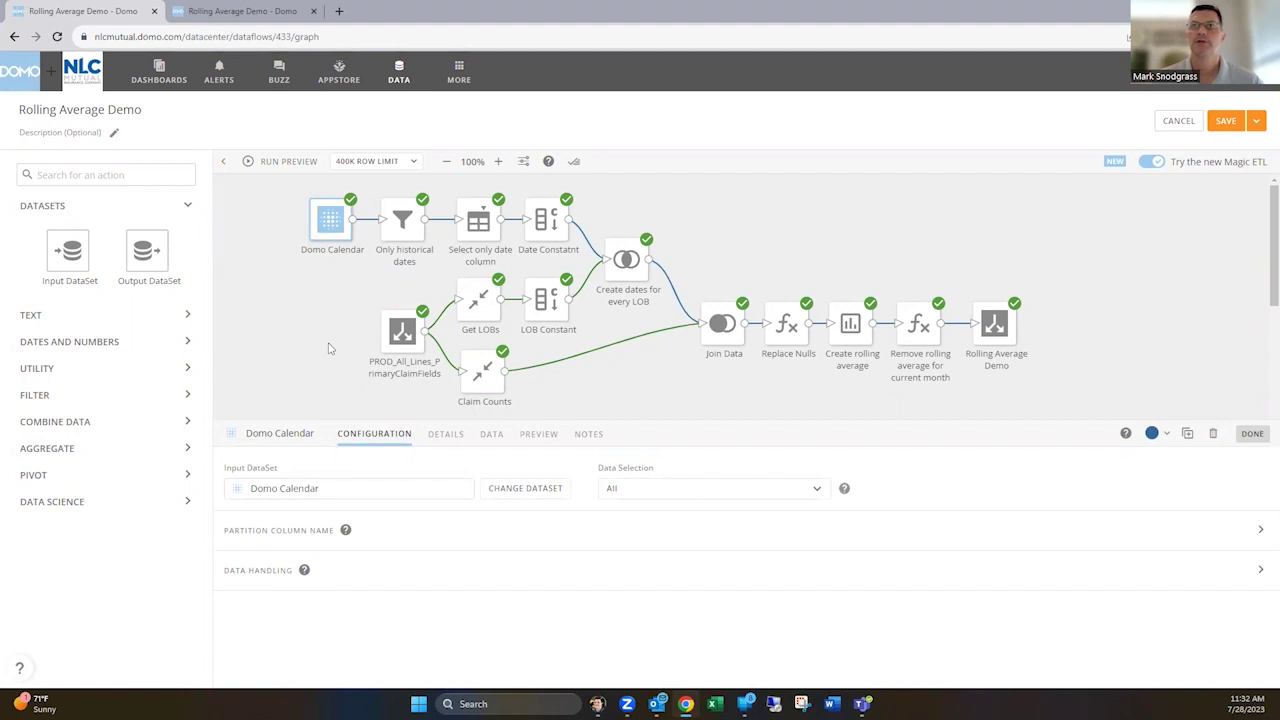
left_click(492, 434)
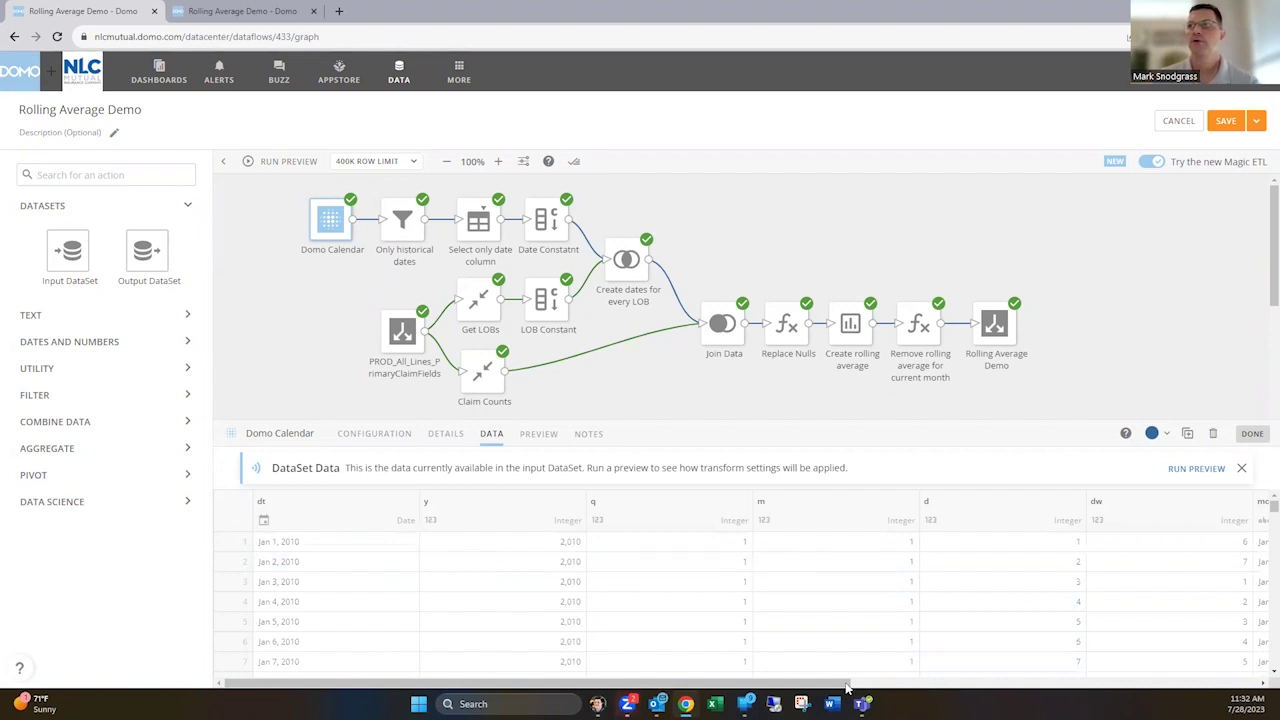
left_click_drag(846, 686, 994, 690)
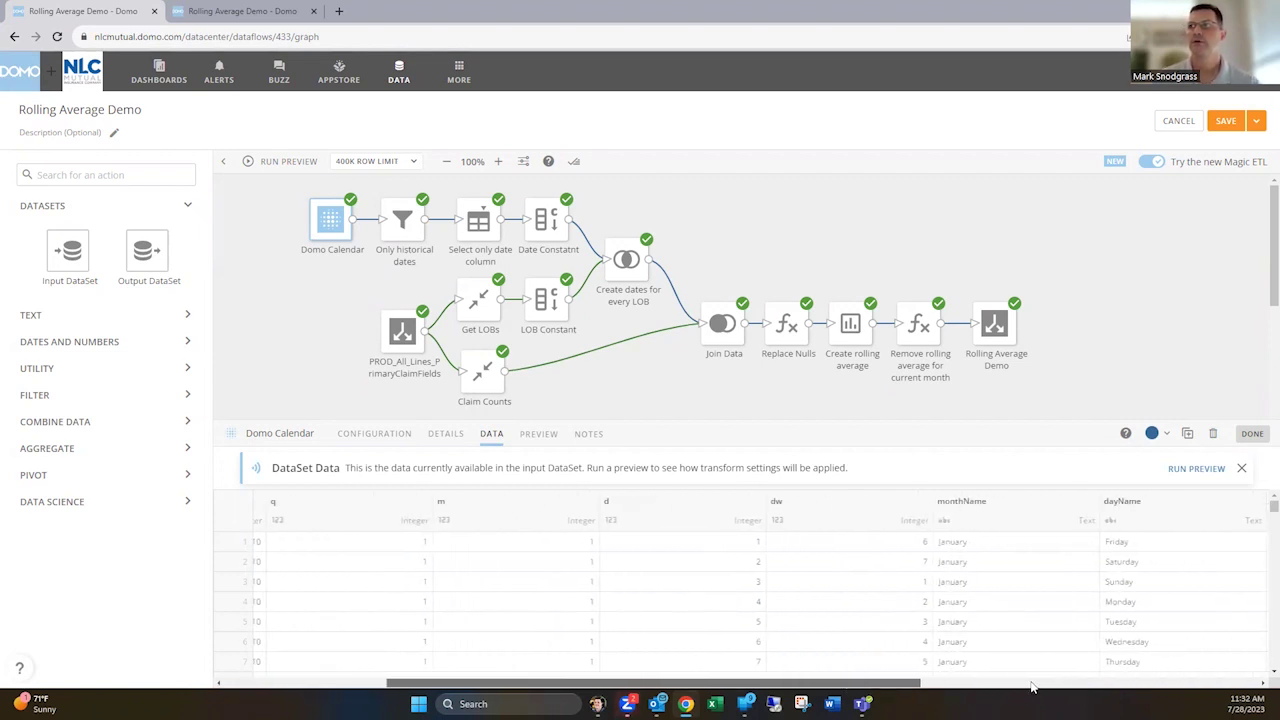
left_click_drag(890, 686, 725, 684)
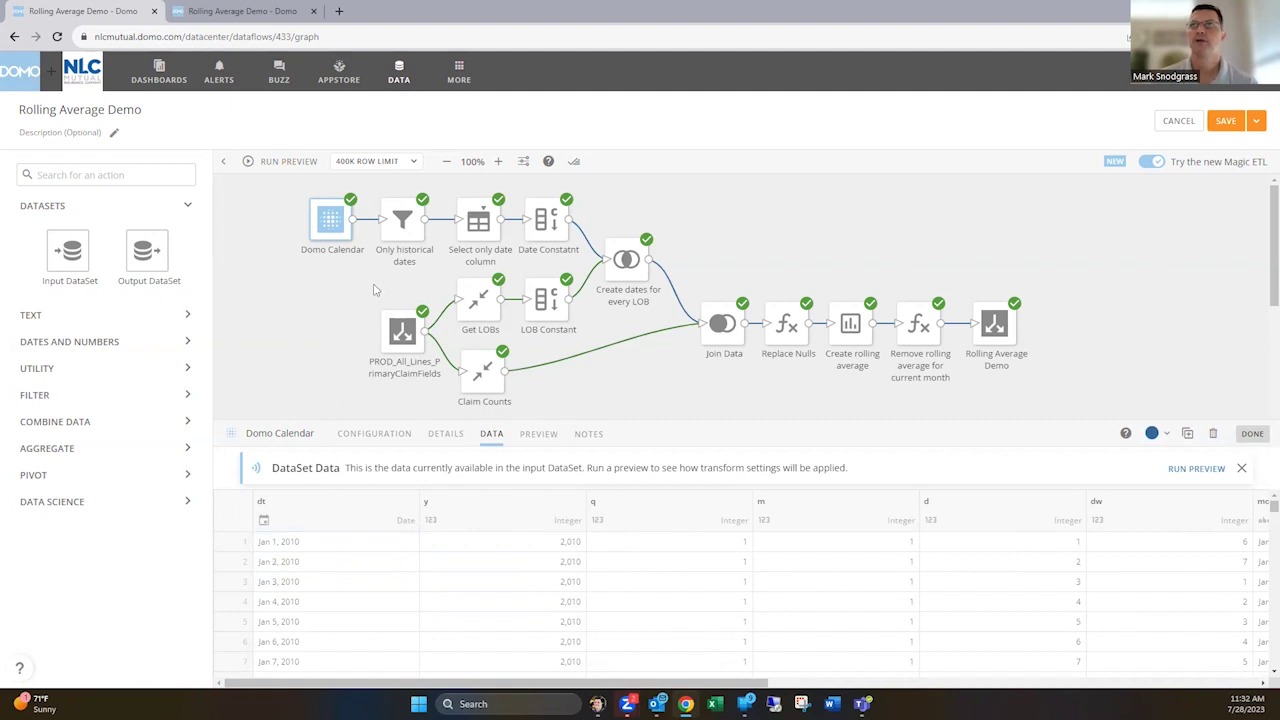
Step: Review the Only historical dates rule, Select only date column preview and Date Constant step, then show the full graph
left_click(404, 228)
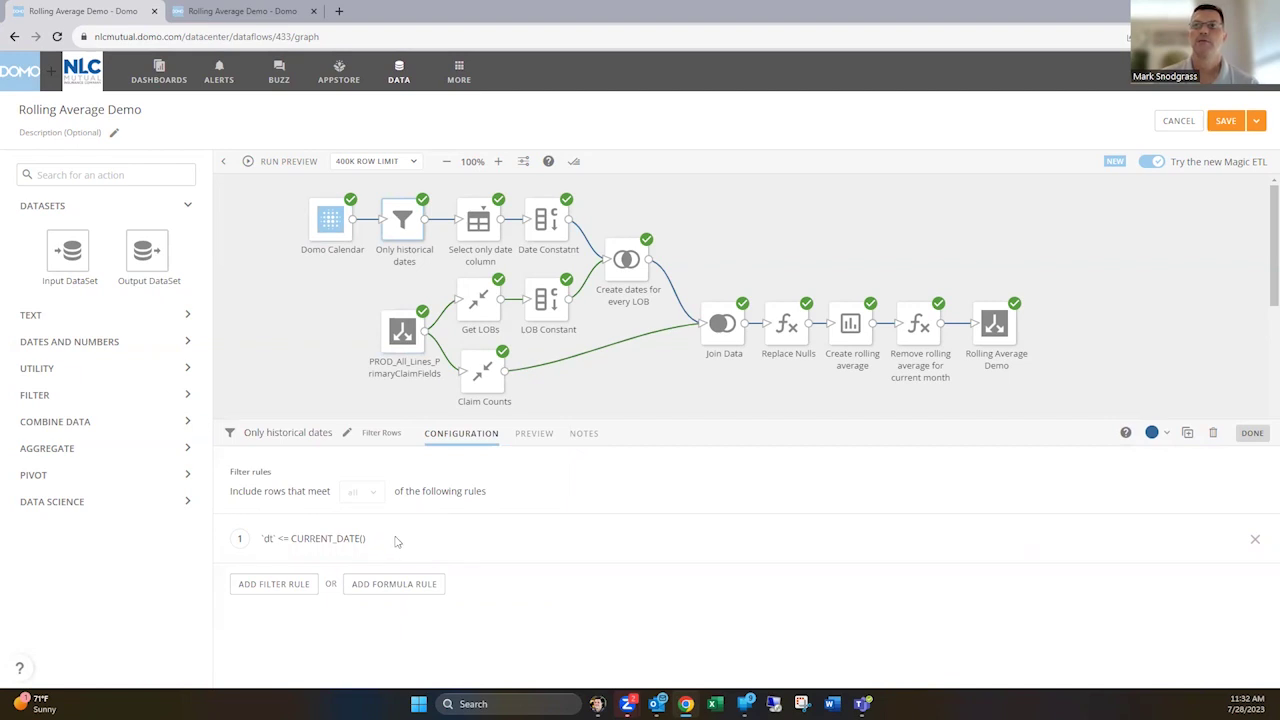
left_click(400, 541)
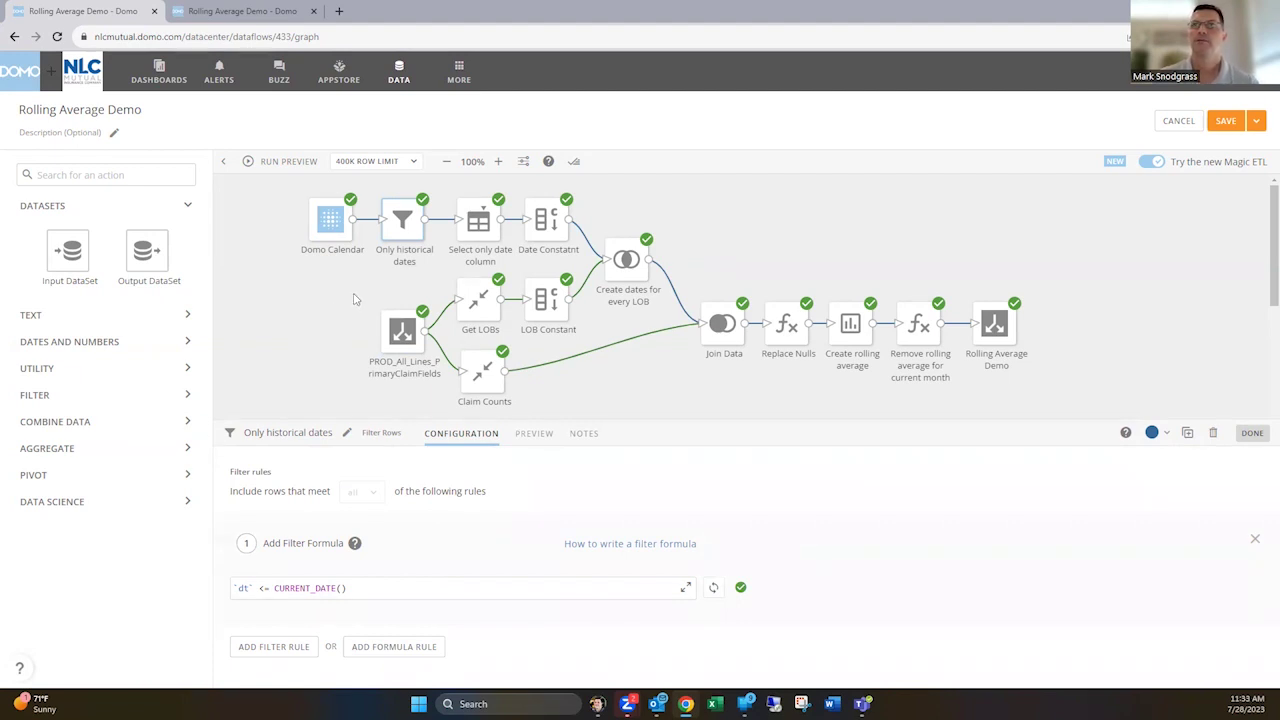
left_click(478, 228)
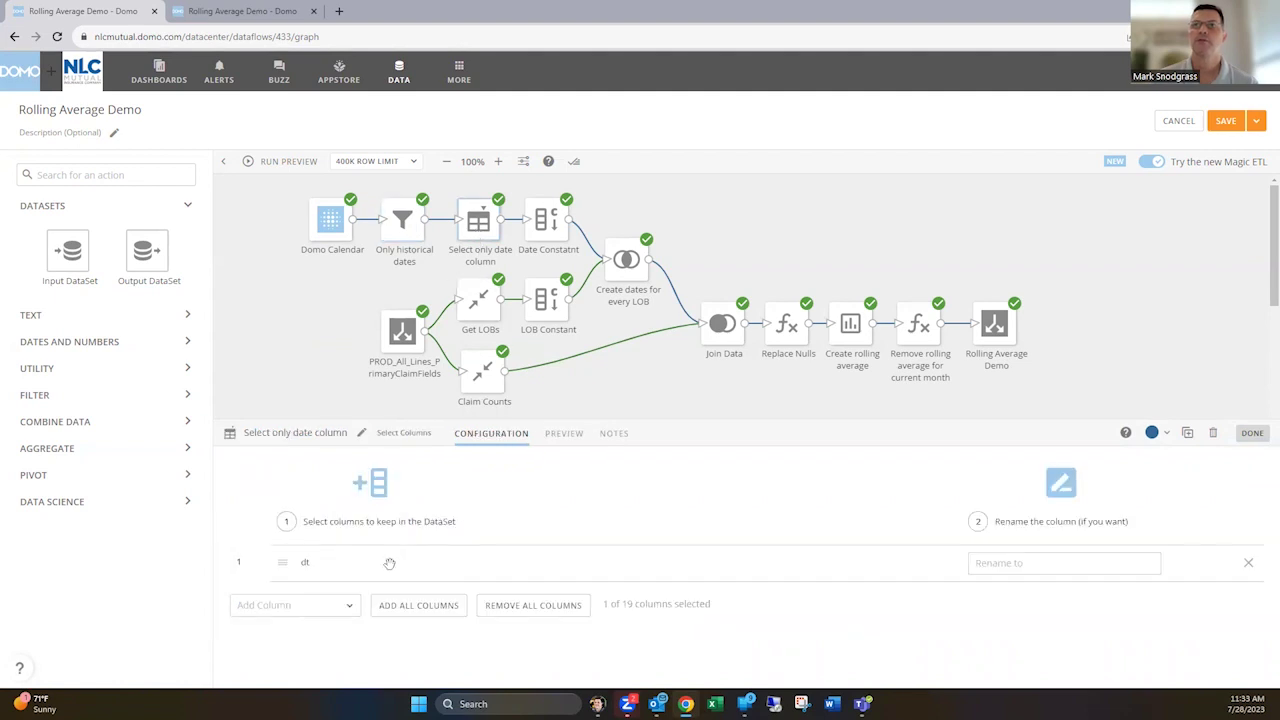
left_click(564, 433)
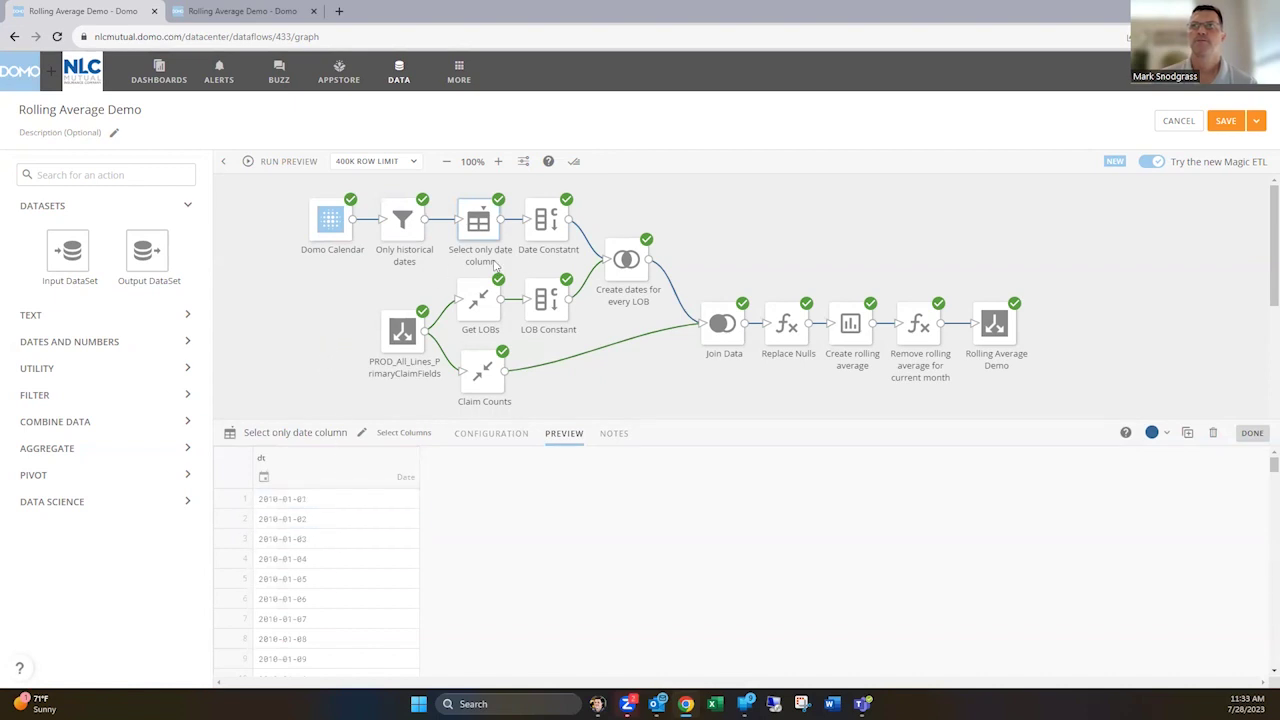
left_click(546, 224)
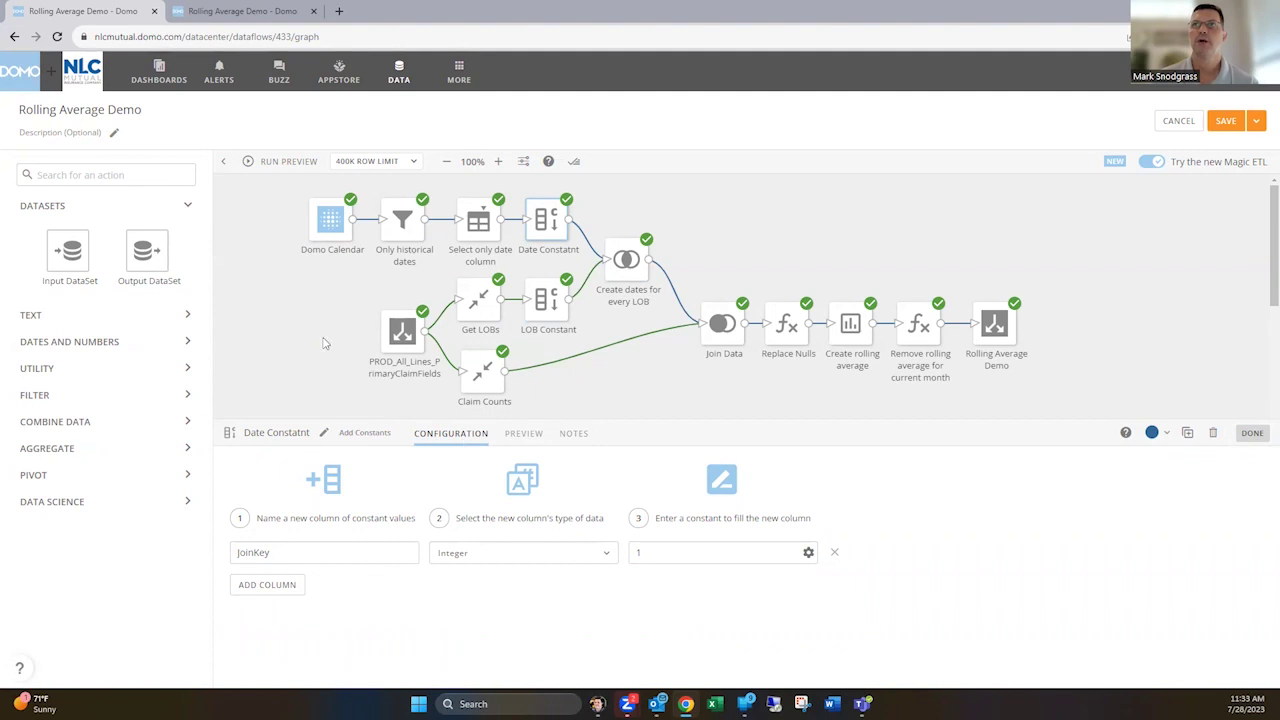
left_click(351, 383)
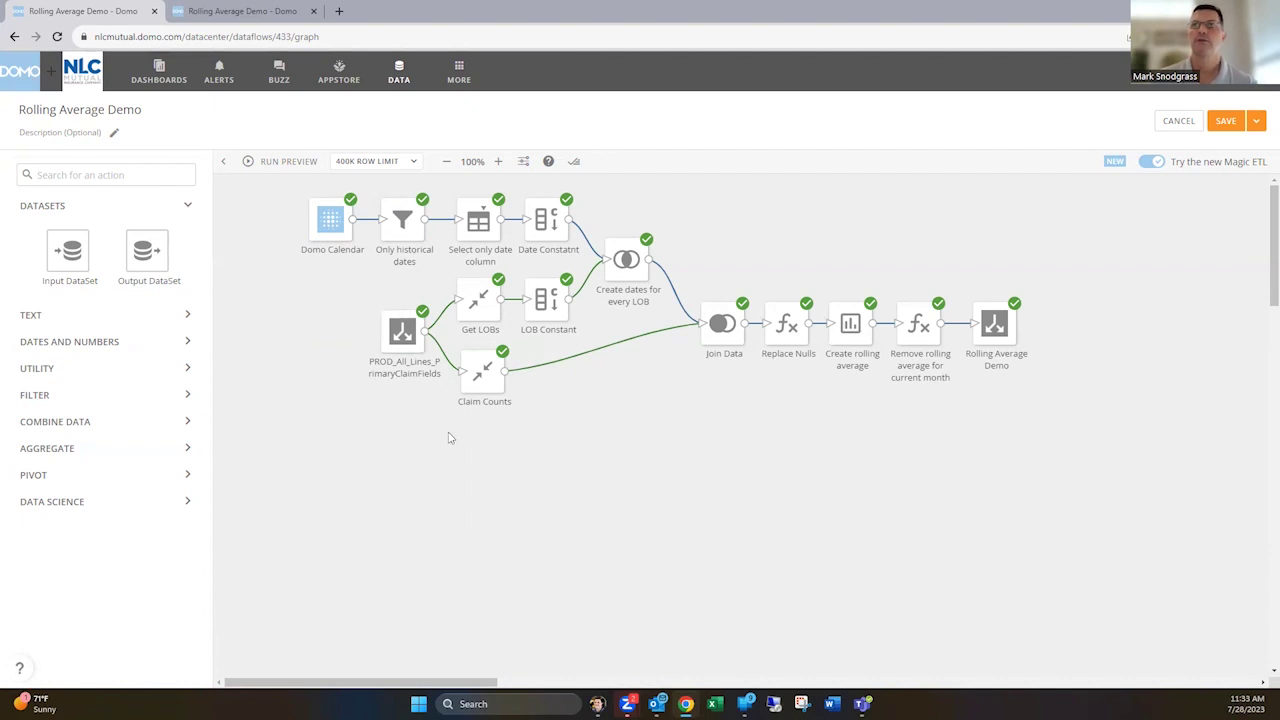
Step: Check the Get LOBs grouping and preview its eight lines of business with claim counts
mouse_move(487, 308)
left_click(487, 308)
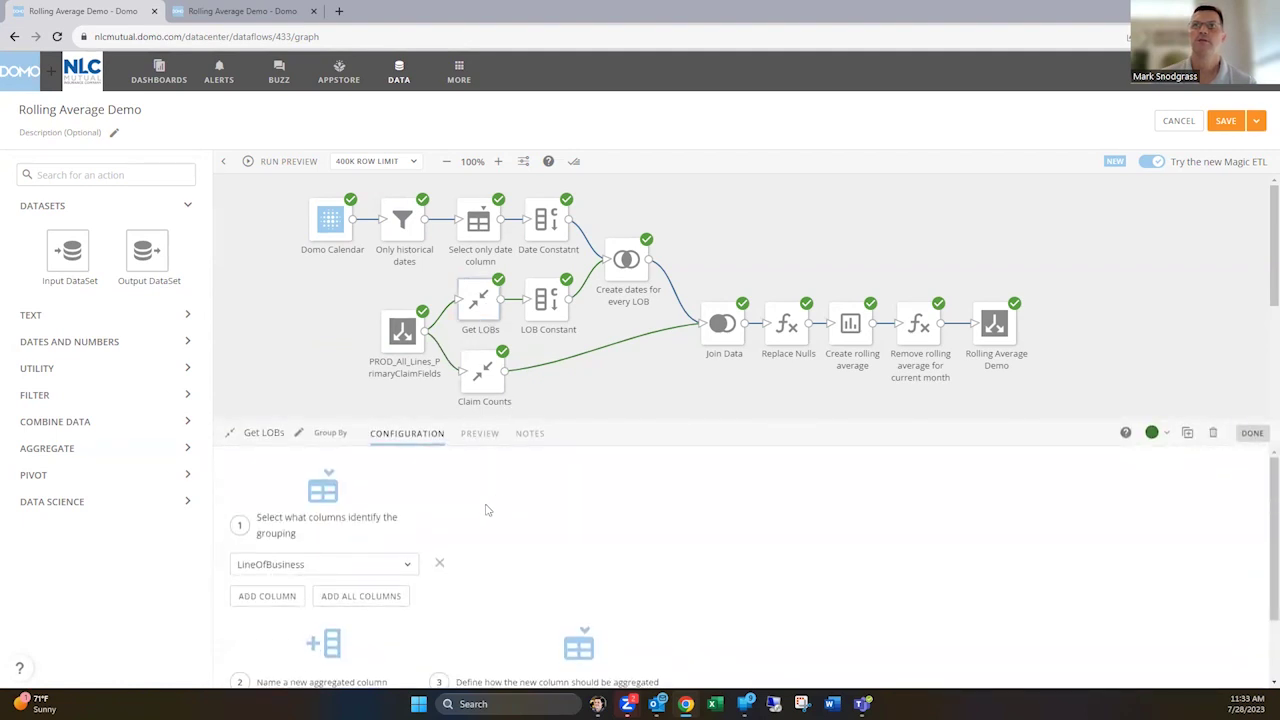
left_click(493, 441)
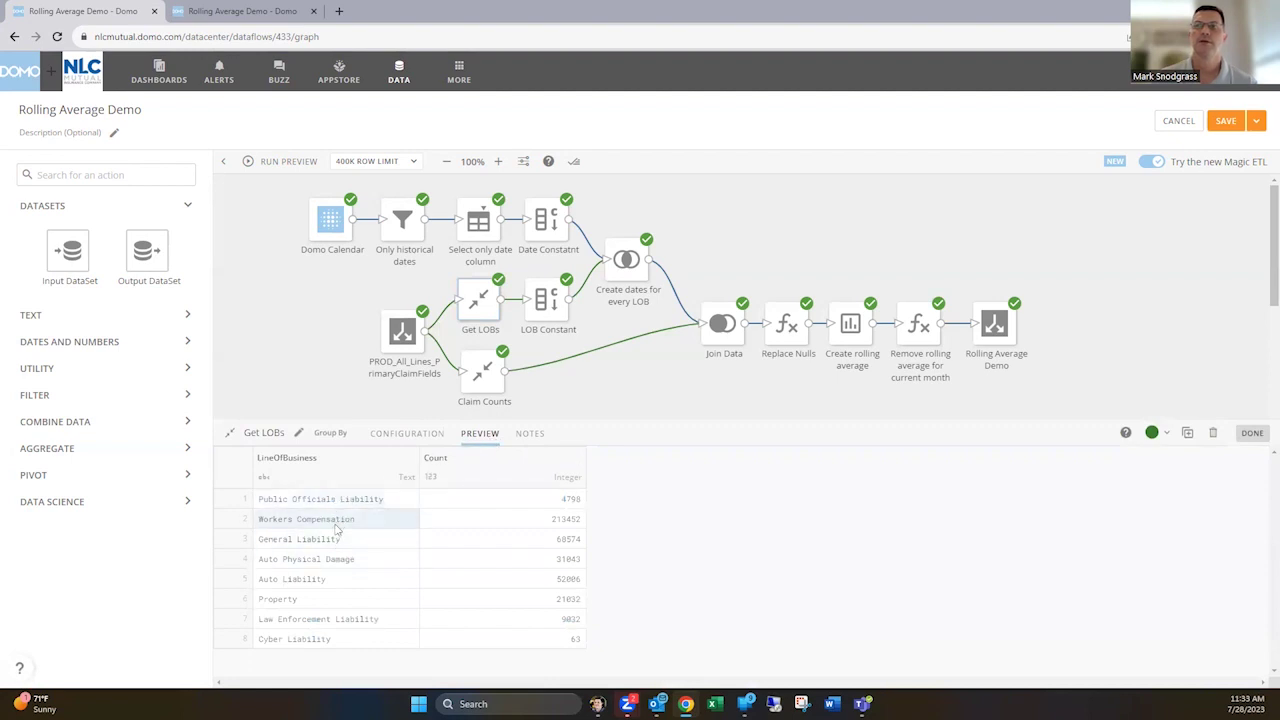
left_click(390, 437)
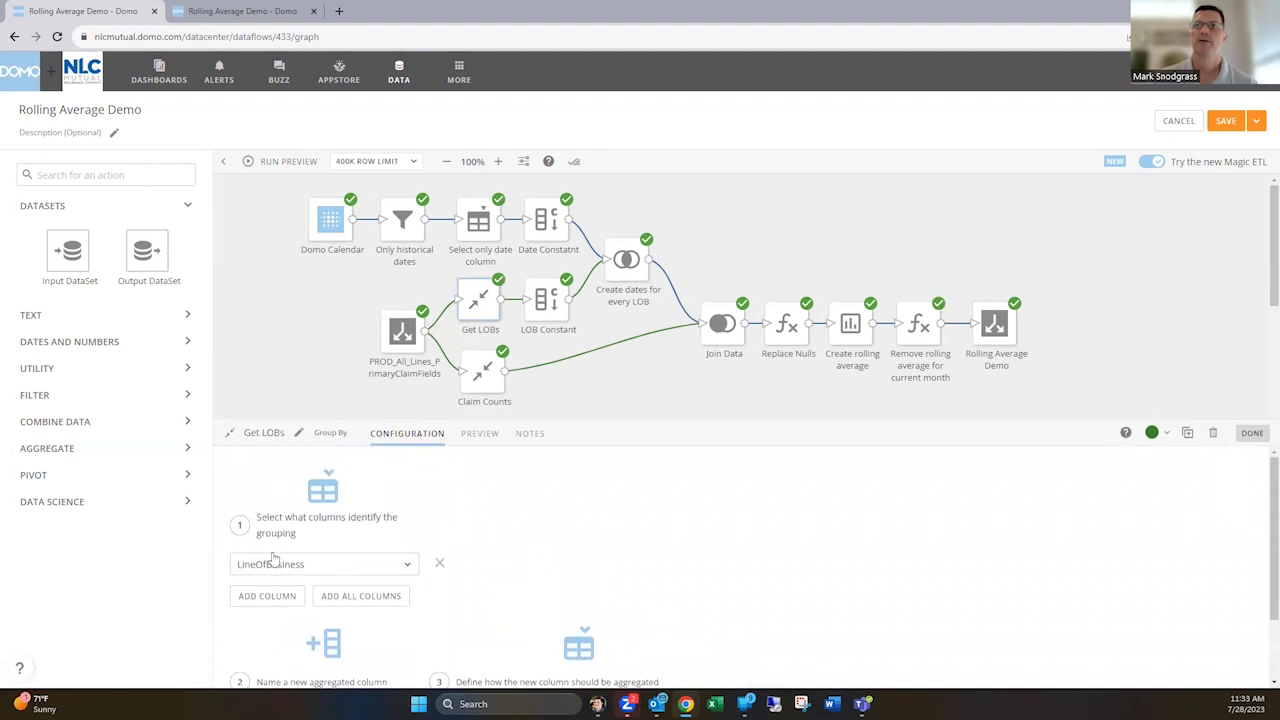
scroll(506, 539, "down", 1)
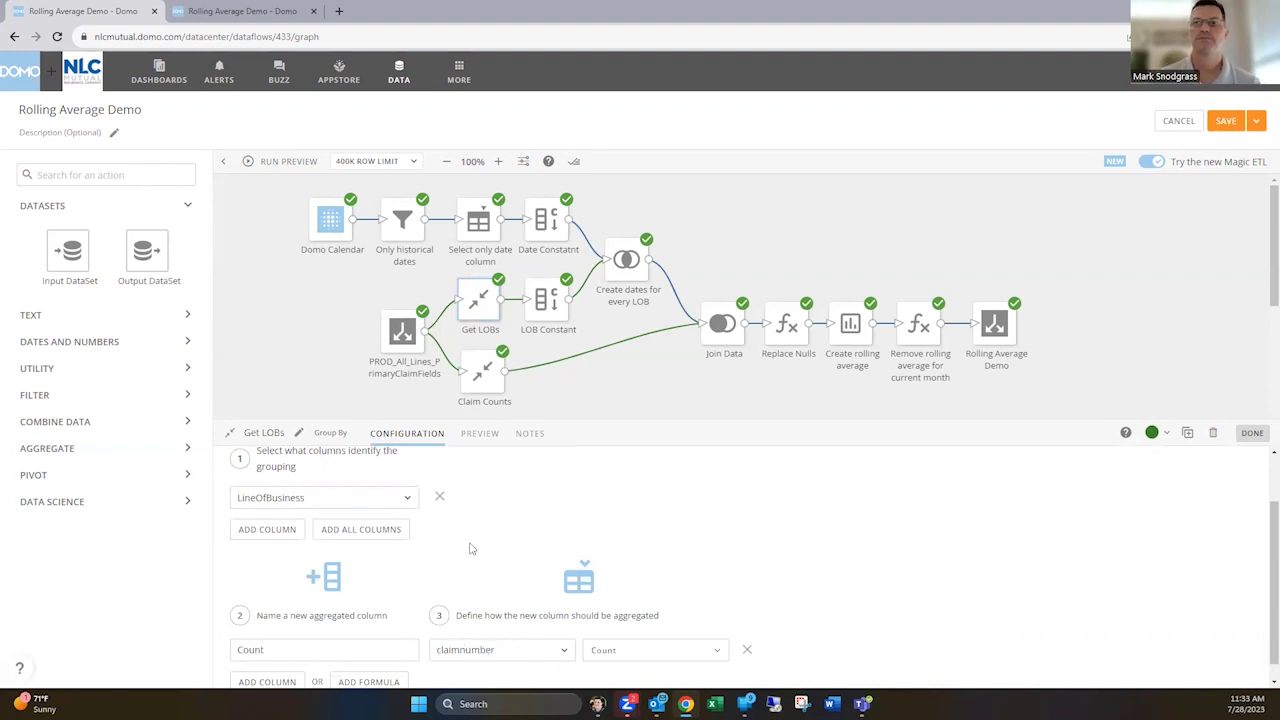
left_click(480, 433)
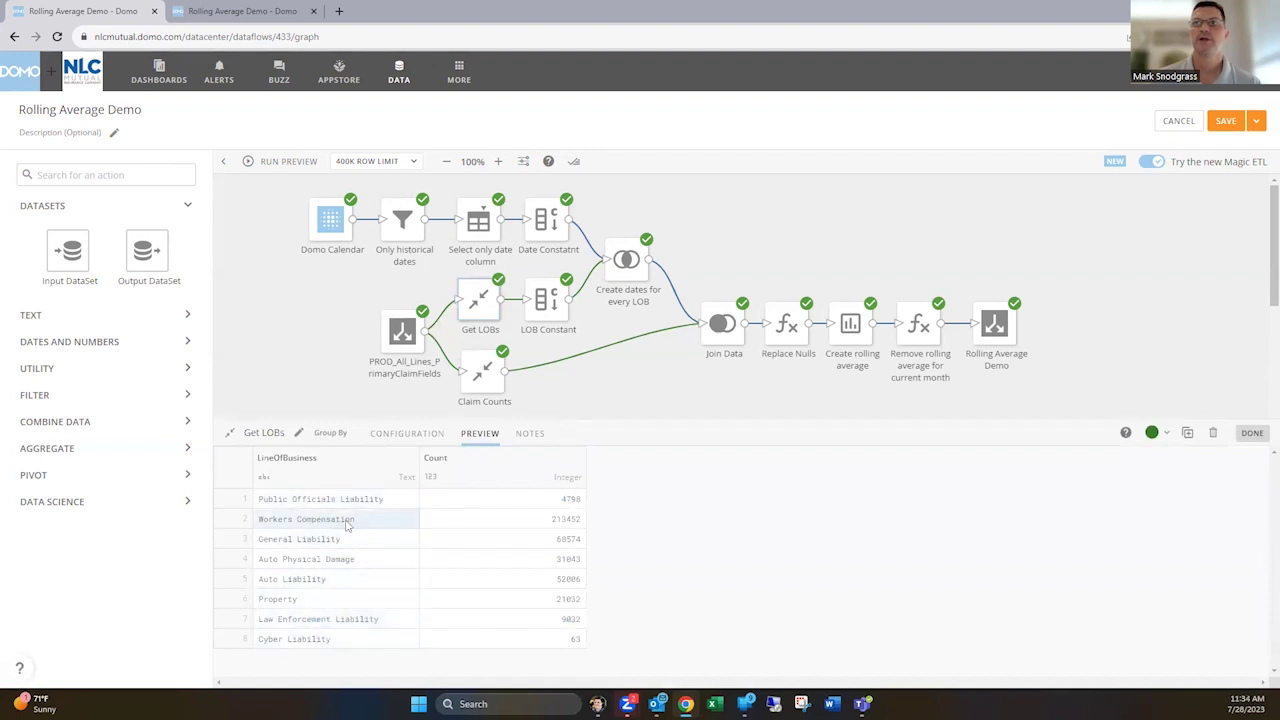
Step: Check LOB Constant, then preview the Create dates for every LOB join pairing each date with every line of business
left_click(550, 321)
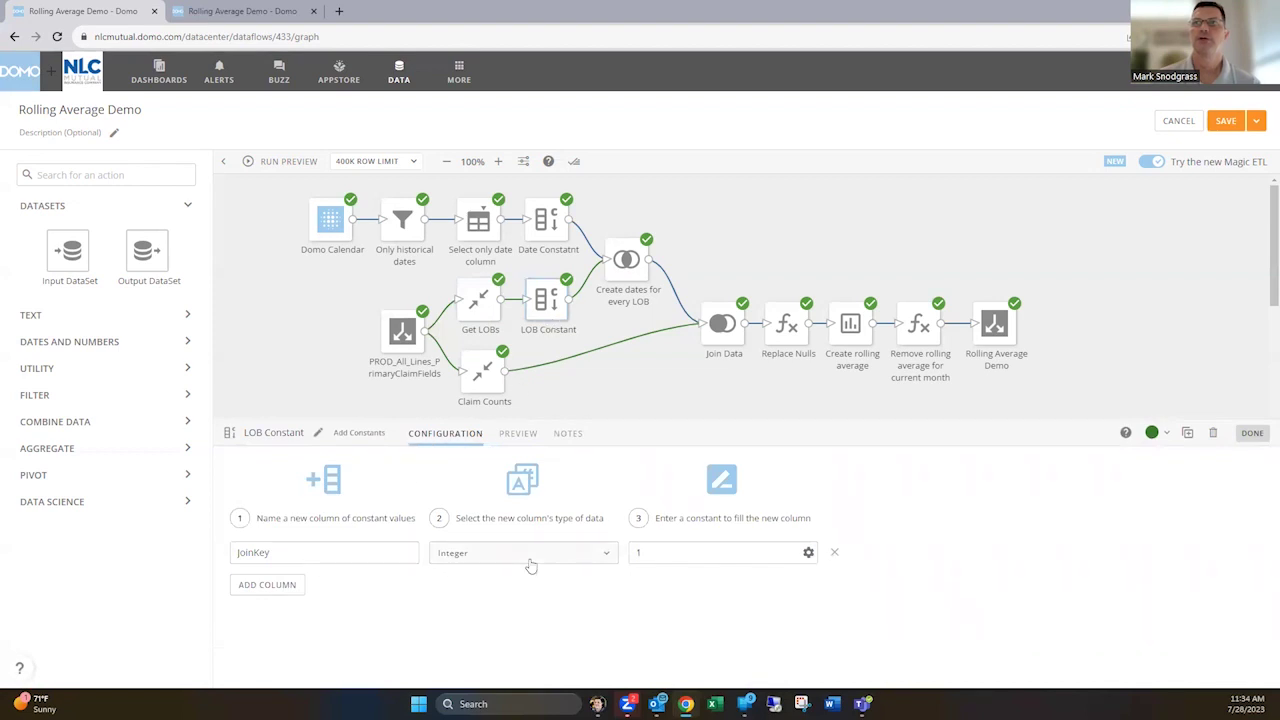
left_click(624, 280)
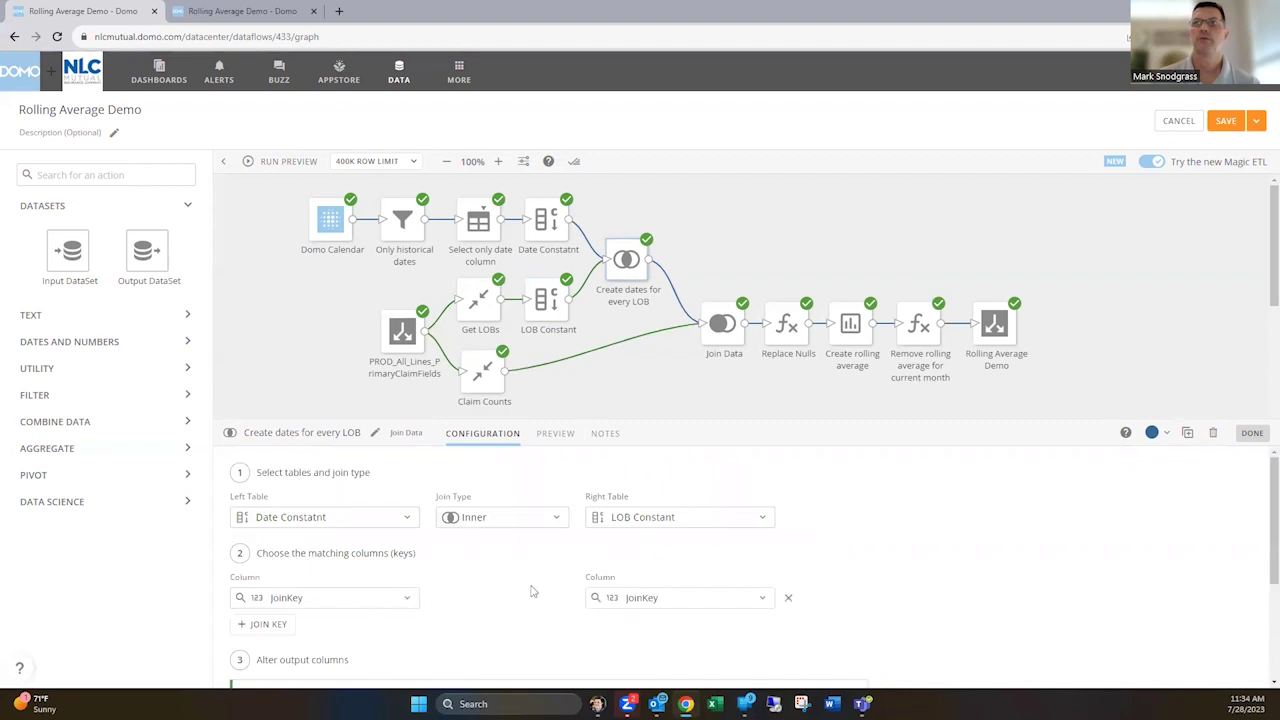
left_click(556, 436)
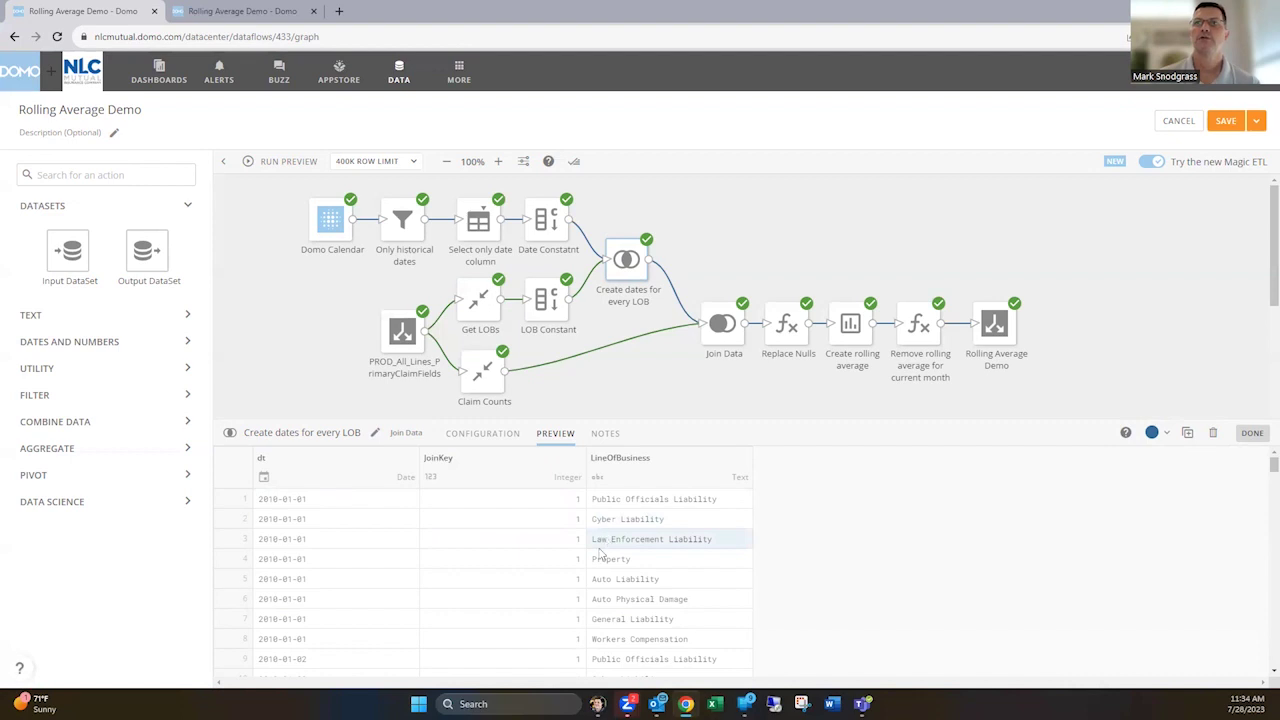
scroll(450, 592, "down", 1)
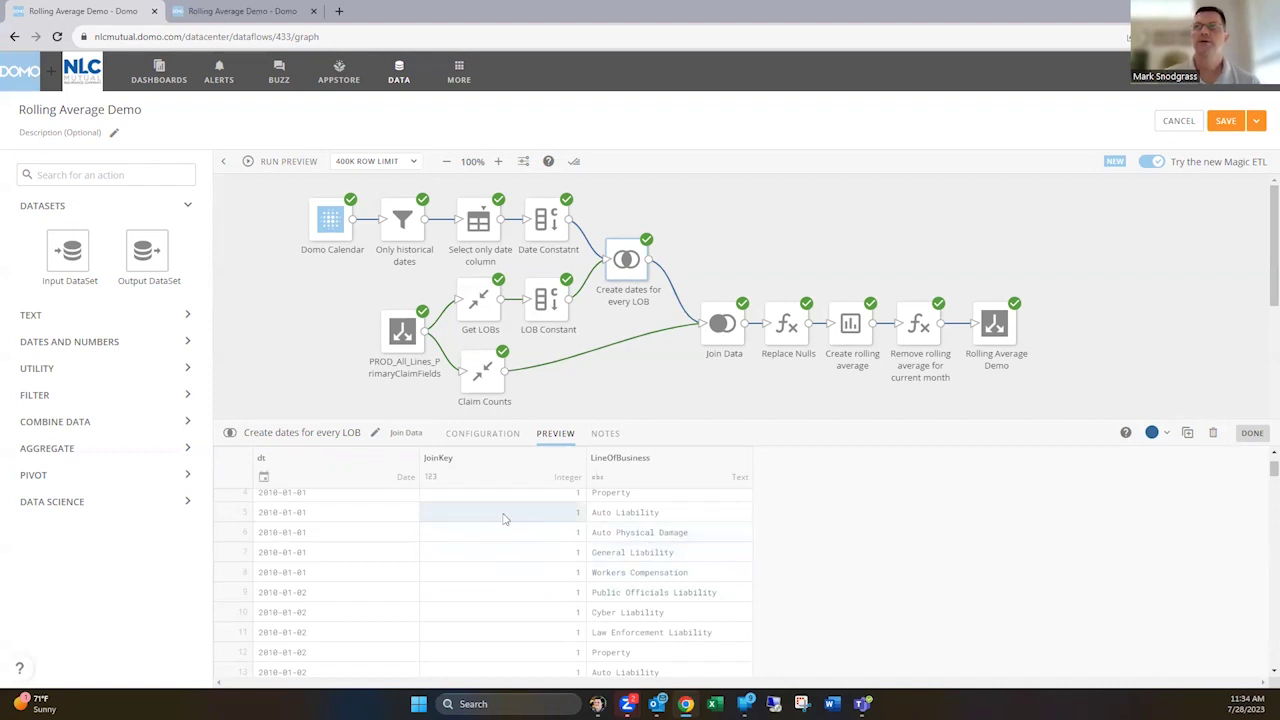
mouse_move(490, 390)
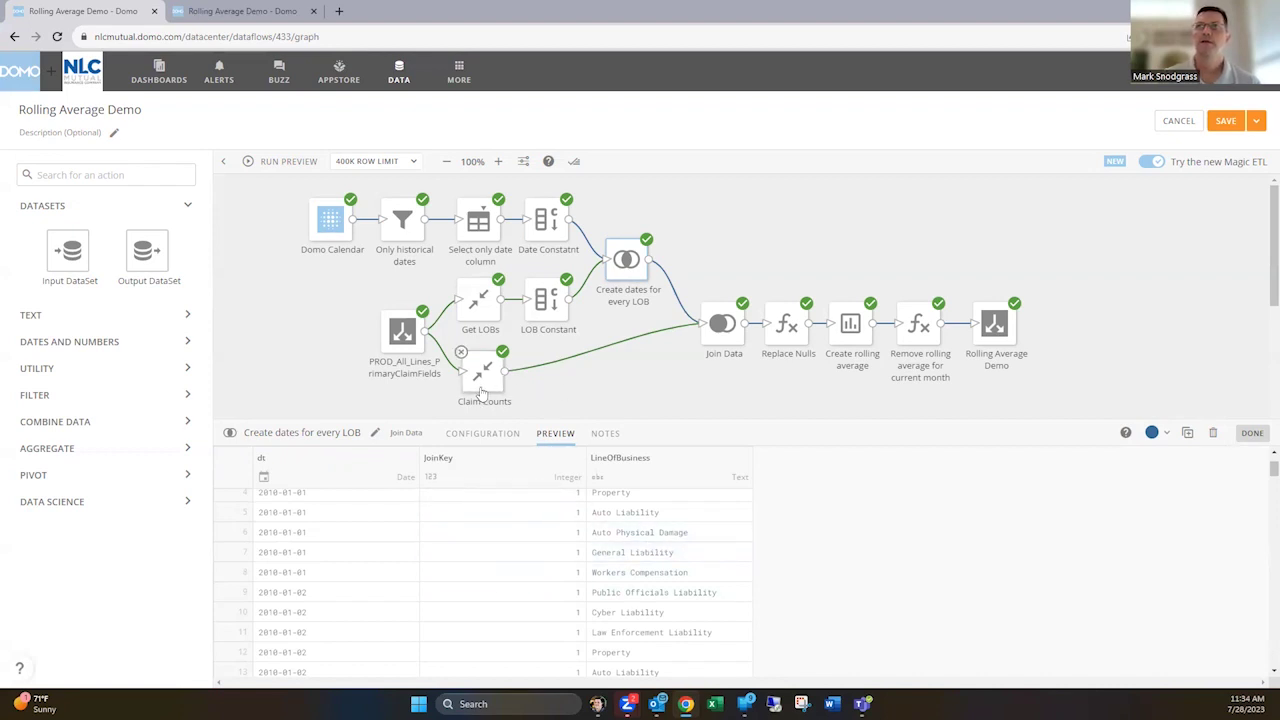
Step: Preview Claim Counts per dateofevent and LineOfBusiness, e.g. 11 Workers Compensation claims on 1985-08-21
left_click(482, 390)
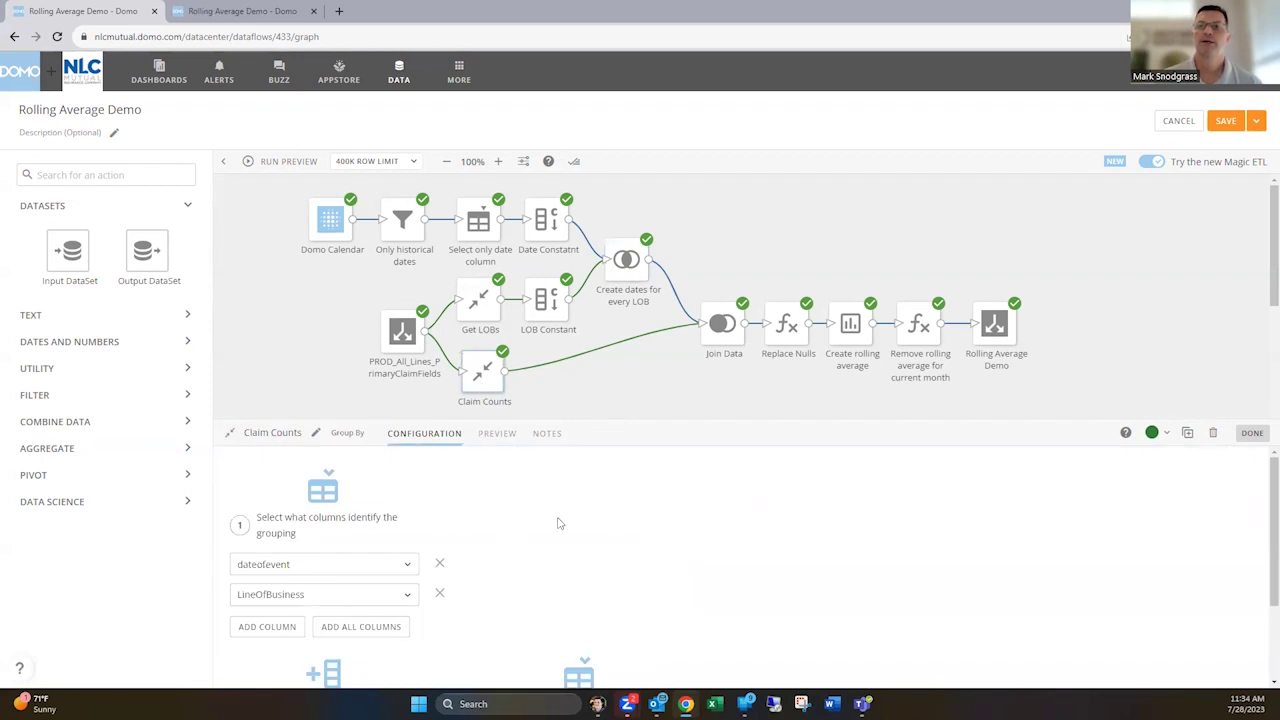
scroll(514, 549, "down", 1)
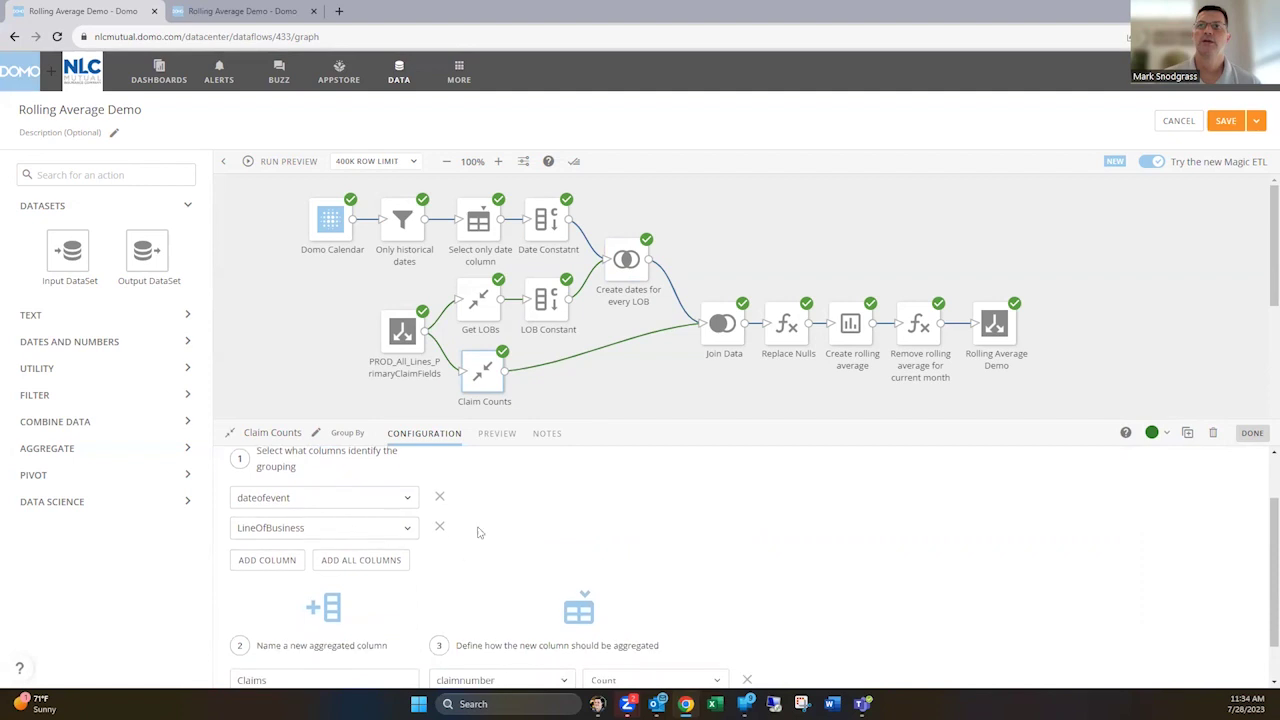
scroll(513, 531, "down", 1)
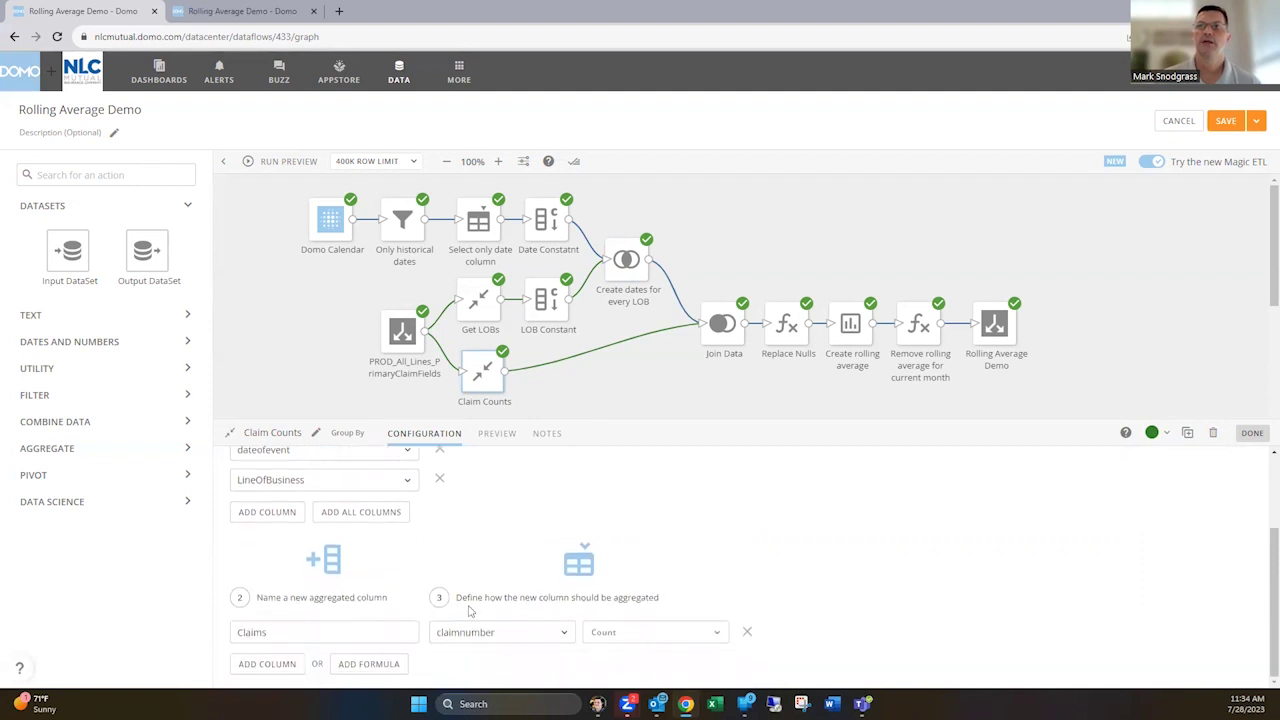
left_click(503, 436)
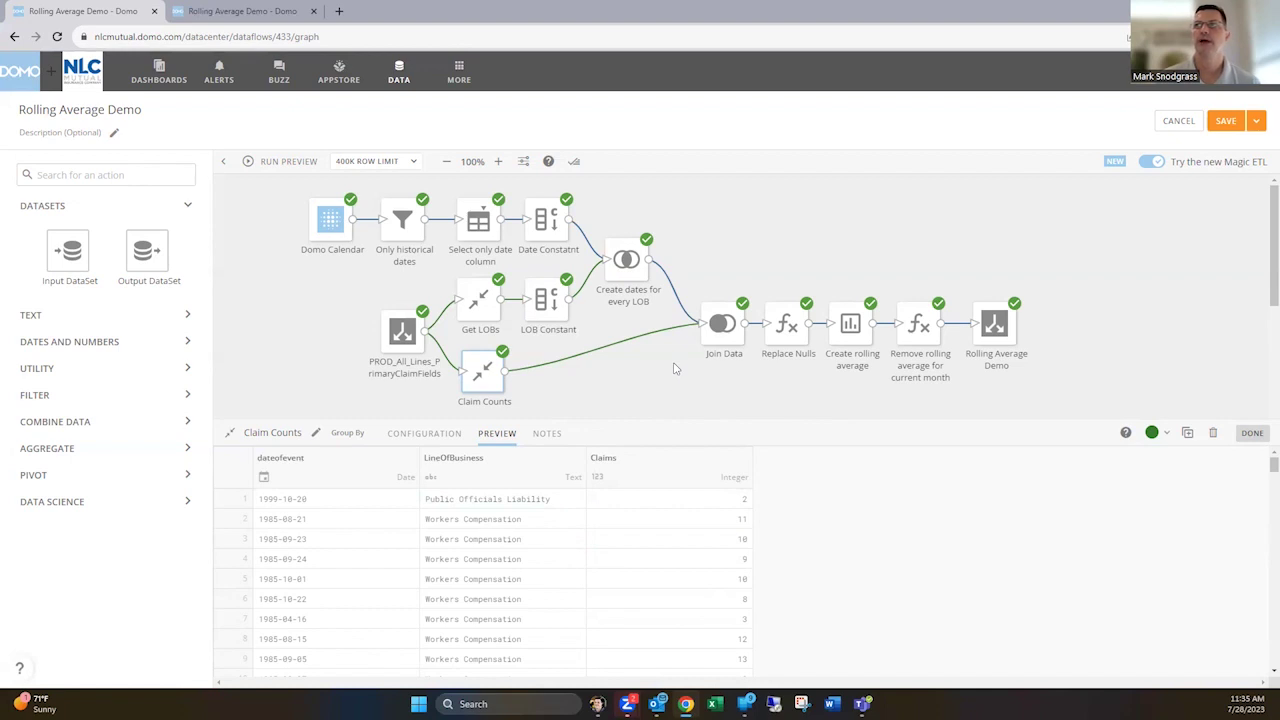
Step: Open the Join Data step and preview the joined dates-per-LOB and Claim Counts rows
left_click(717, 334)
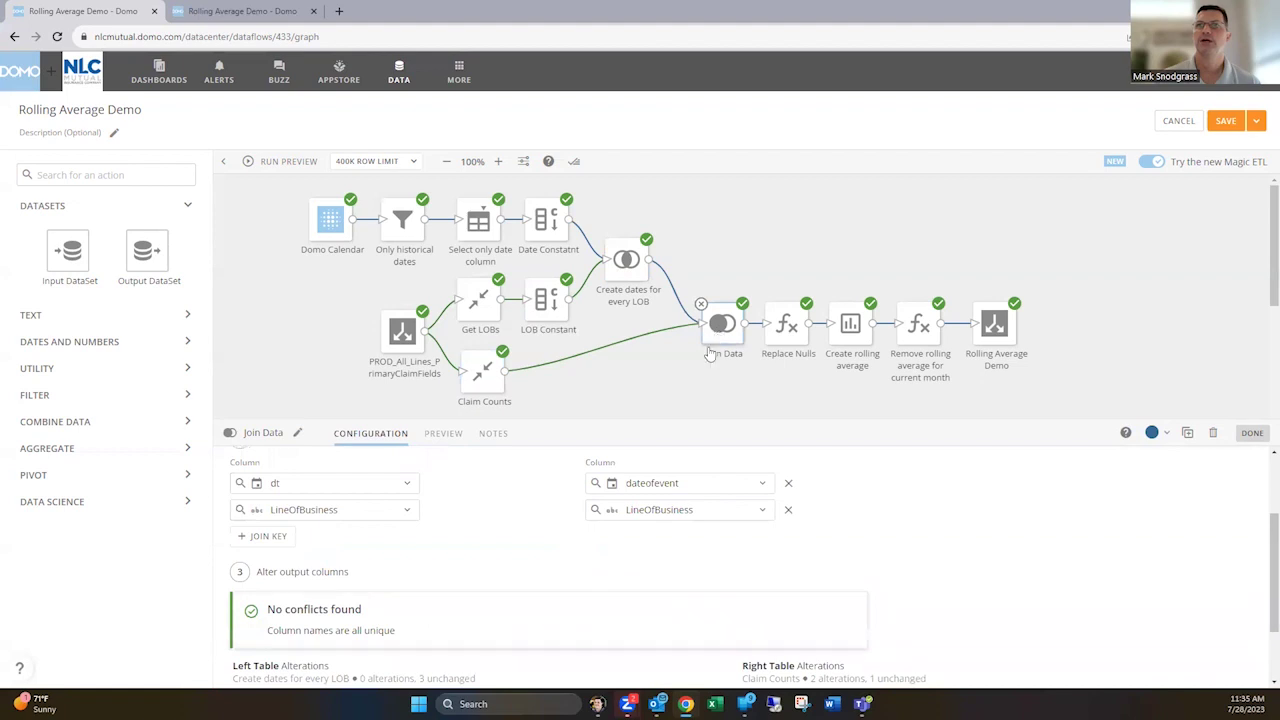
scroll(540, 508, "up", 2)
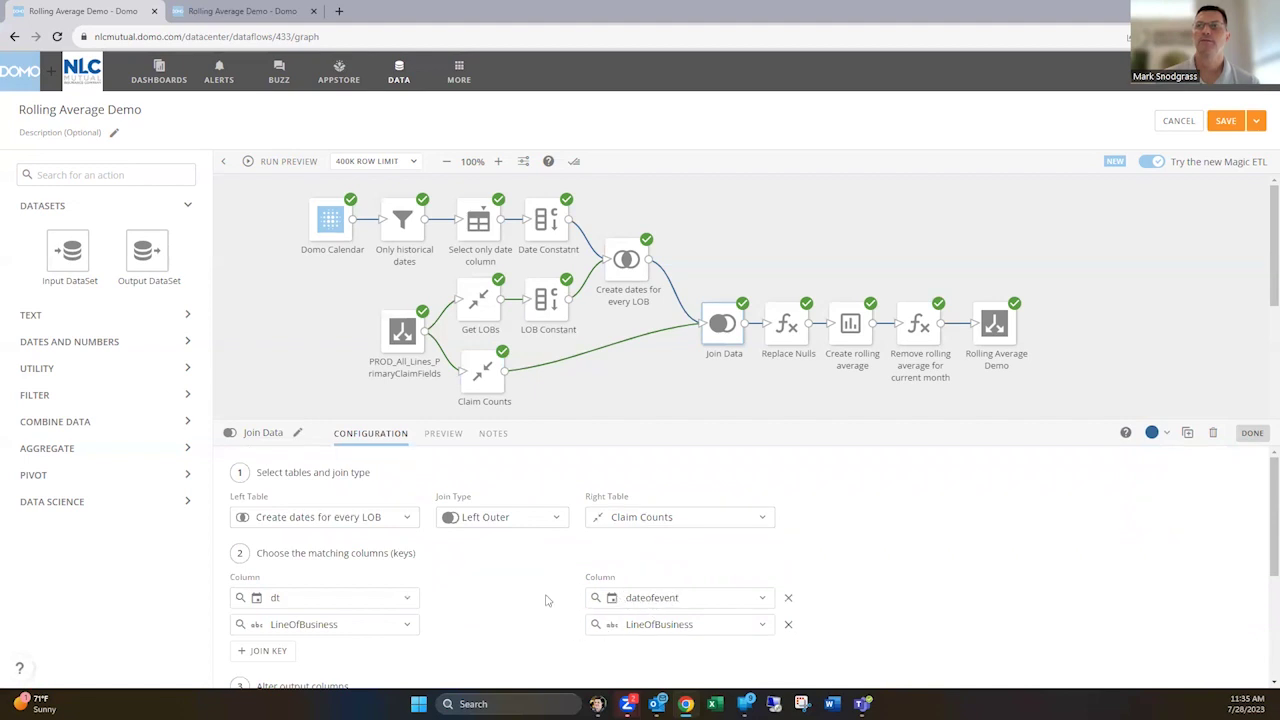
left_click(443, 433)
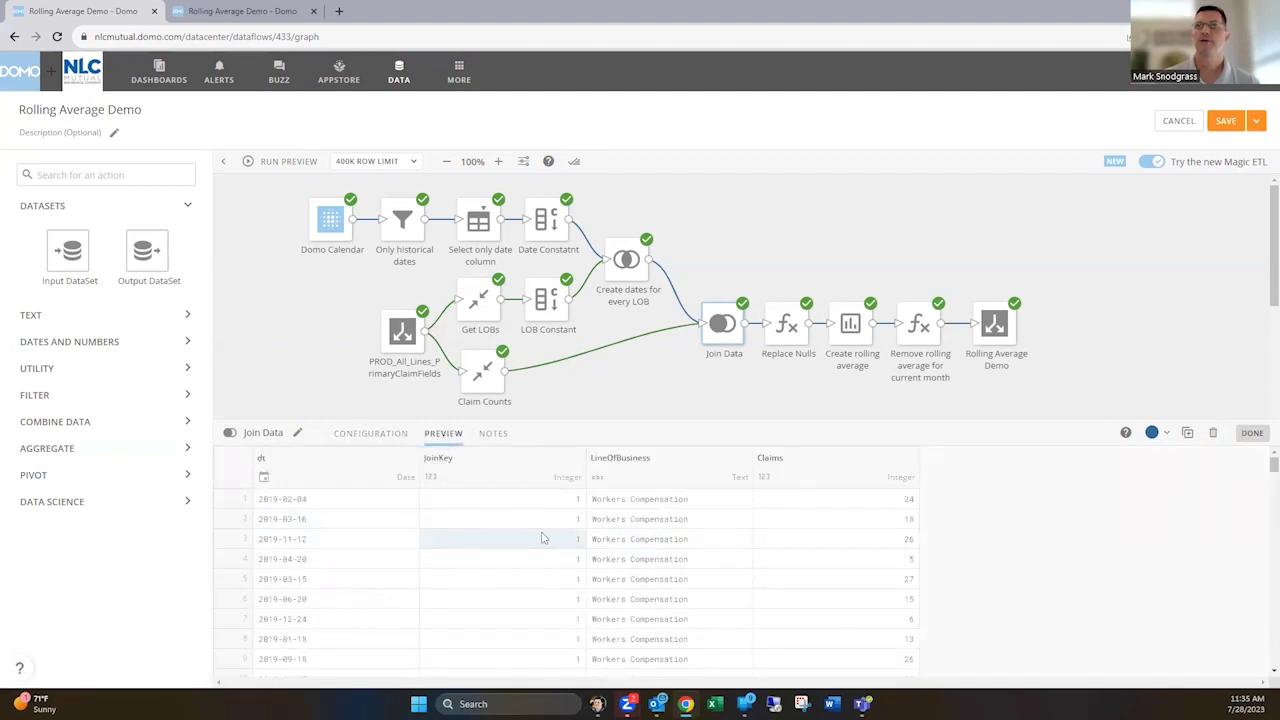
scroll(542, 538, "down", 5)
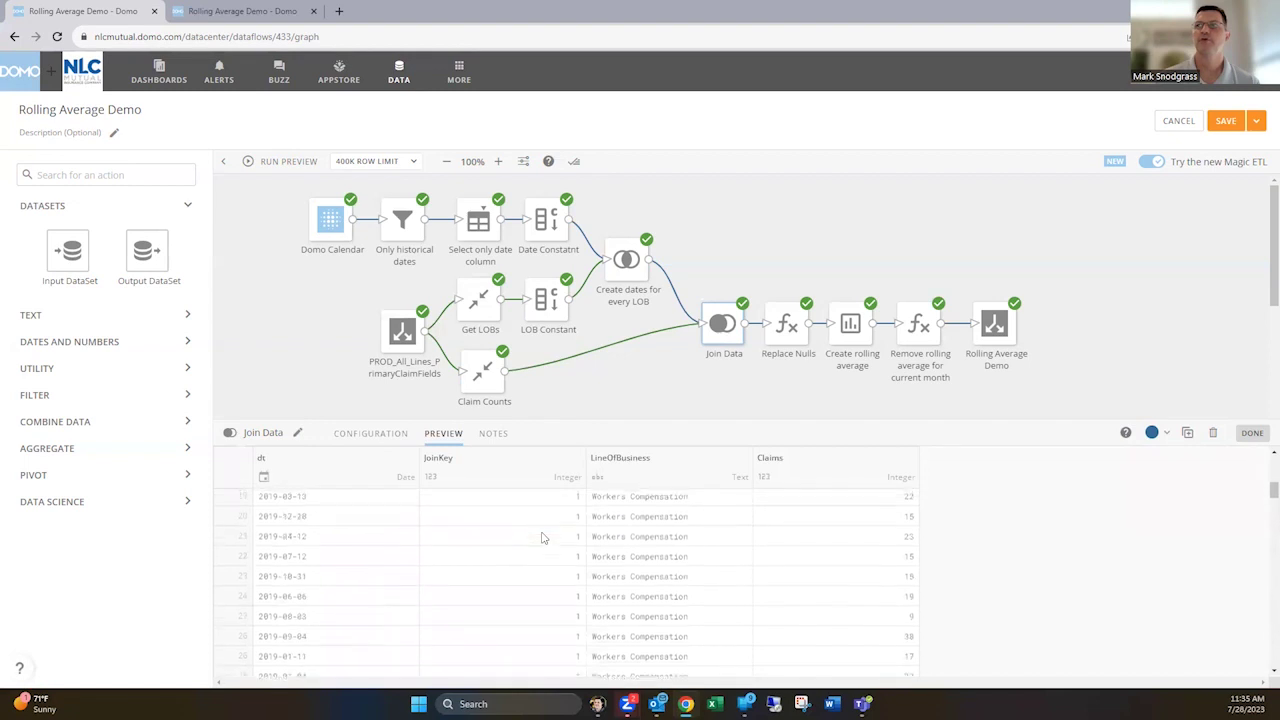
scroll(542, 538, "down", 4)
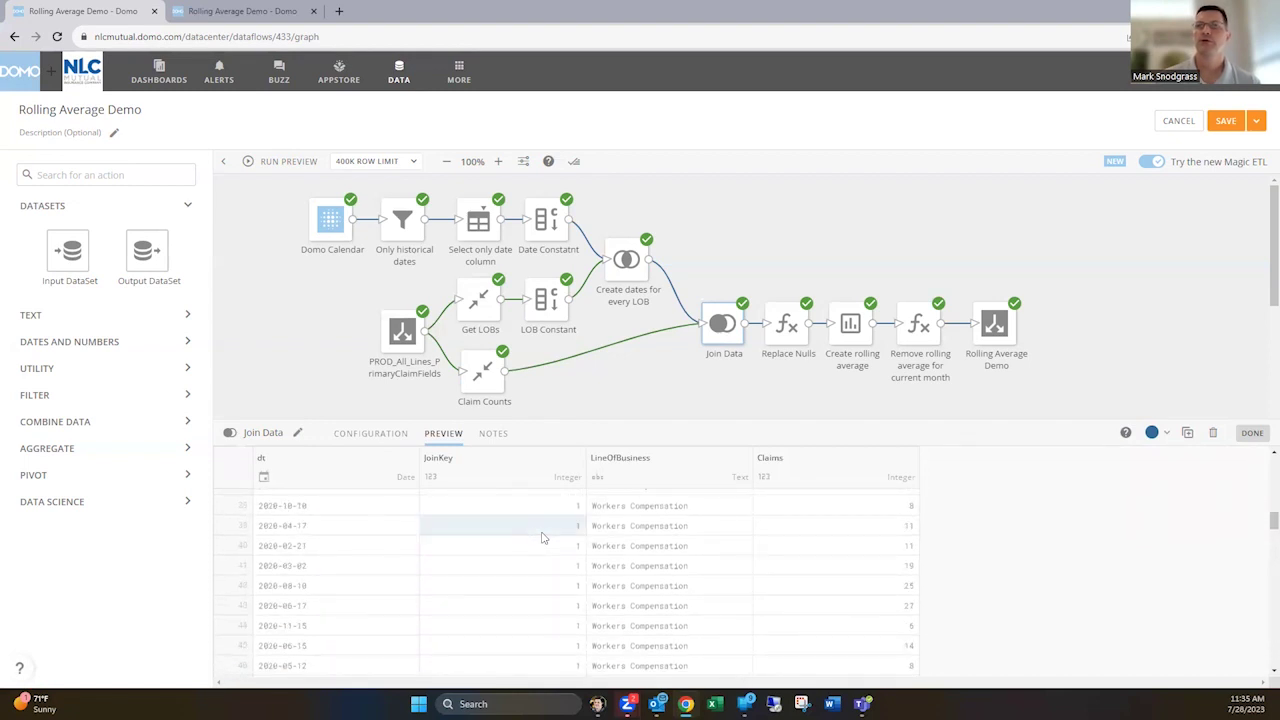
scroll(542, 536, "up", 9)
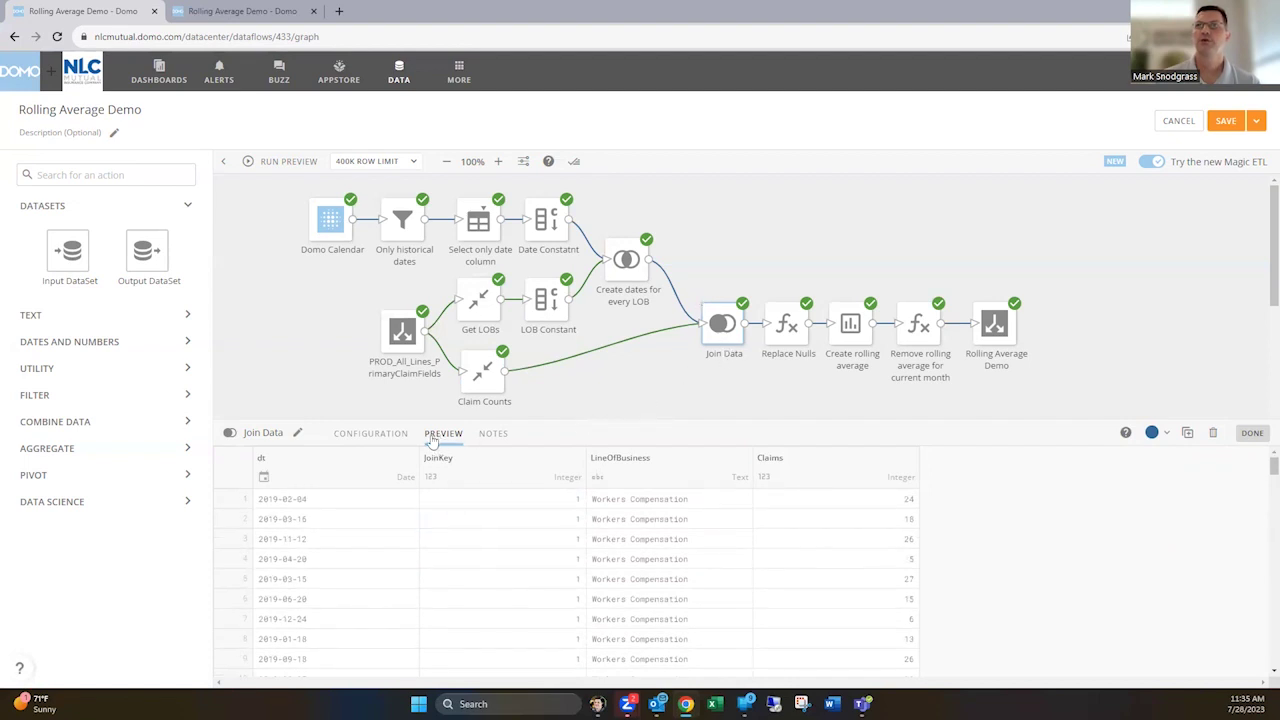
Step: Review the left outer join on date and LineOfBusiness, then view Replace Nulls' IFNULL(`Claims`,0) formula
left_click(366, 434)
scroll(592, 562, "down", 3)
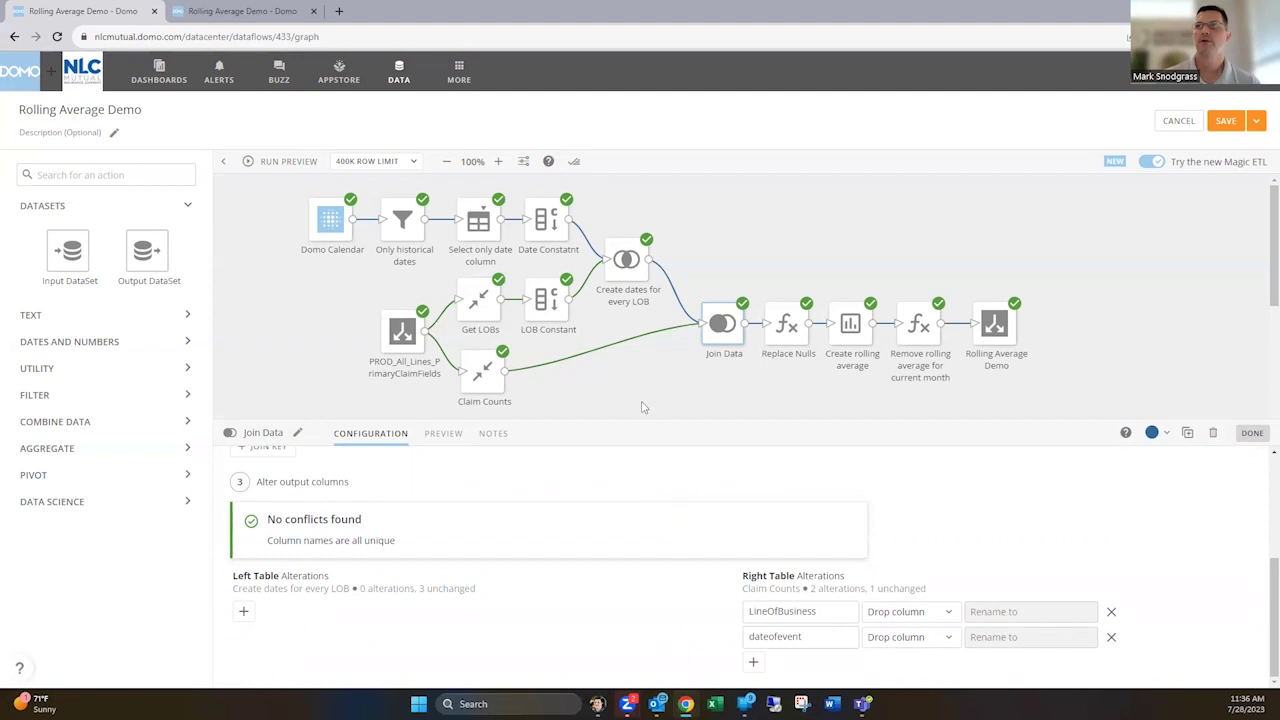
scroll(622, 535, "up", 3)
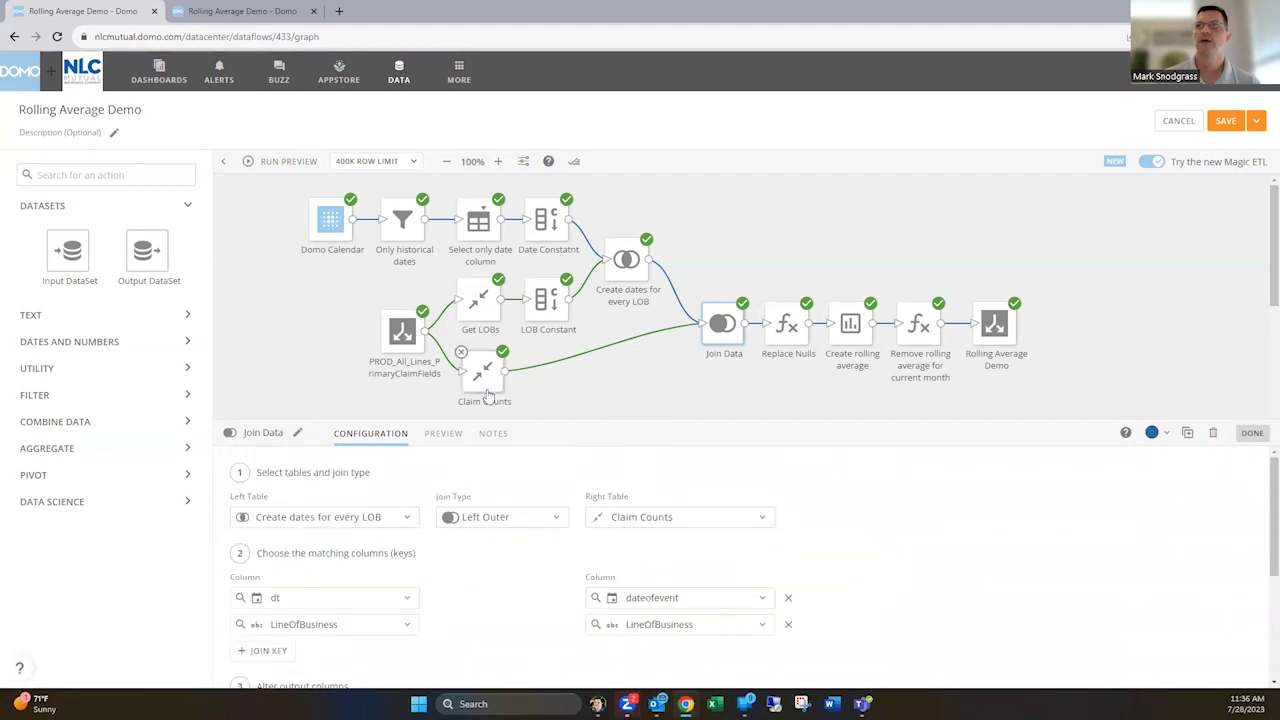
scroll(563, 571, "down", 1)
scroll(563, 571, "down", 3)
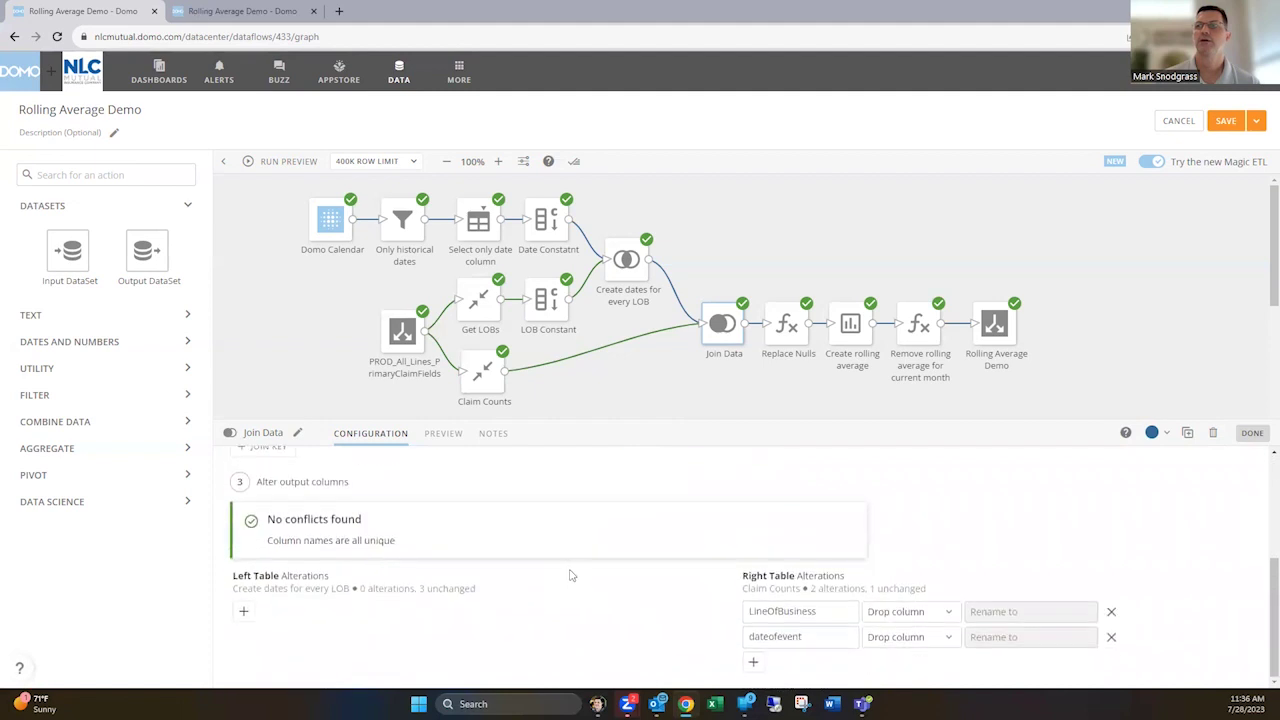
scroll(568, 575, "up", 3)
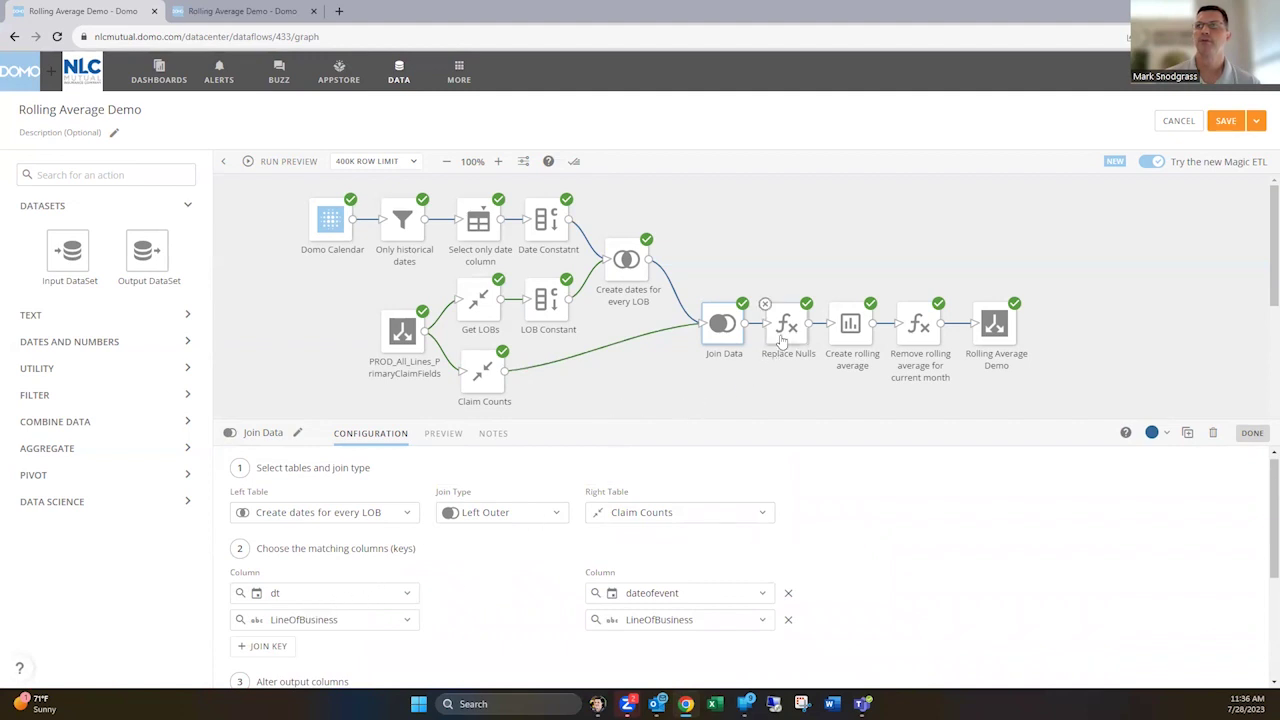
mouse_move(783, 341)
left_click(783, 341)
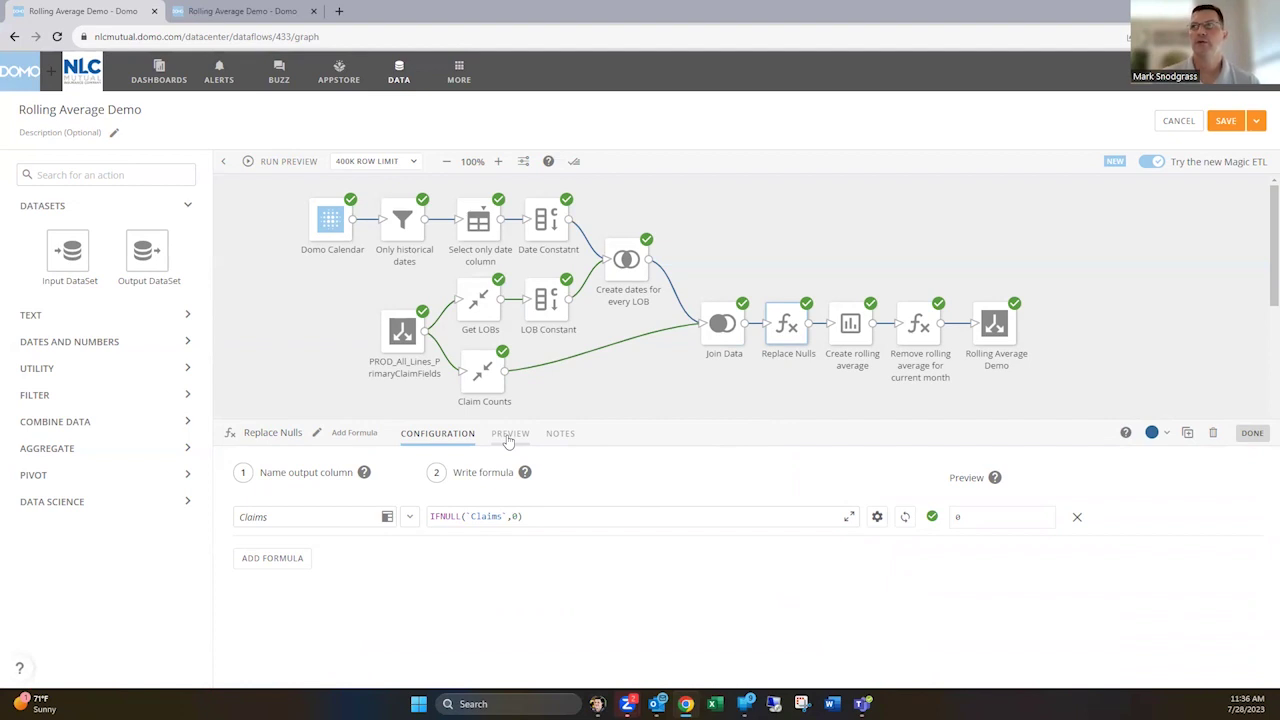
Step: Show the Create rolling average settings averaging Claims from 90 preceding to 1 following
left_click(847, 340)
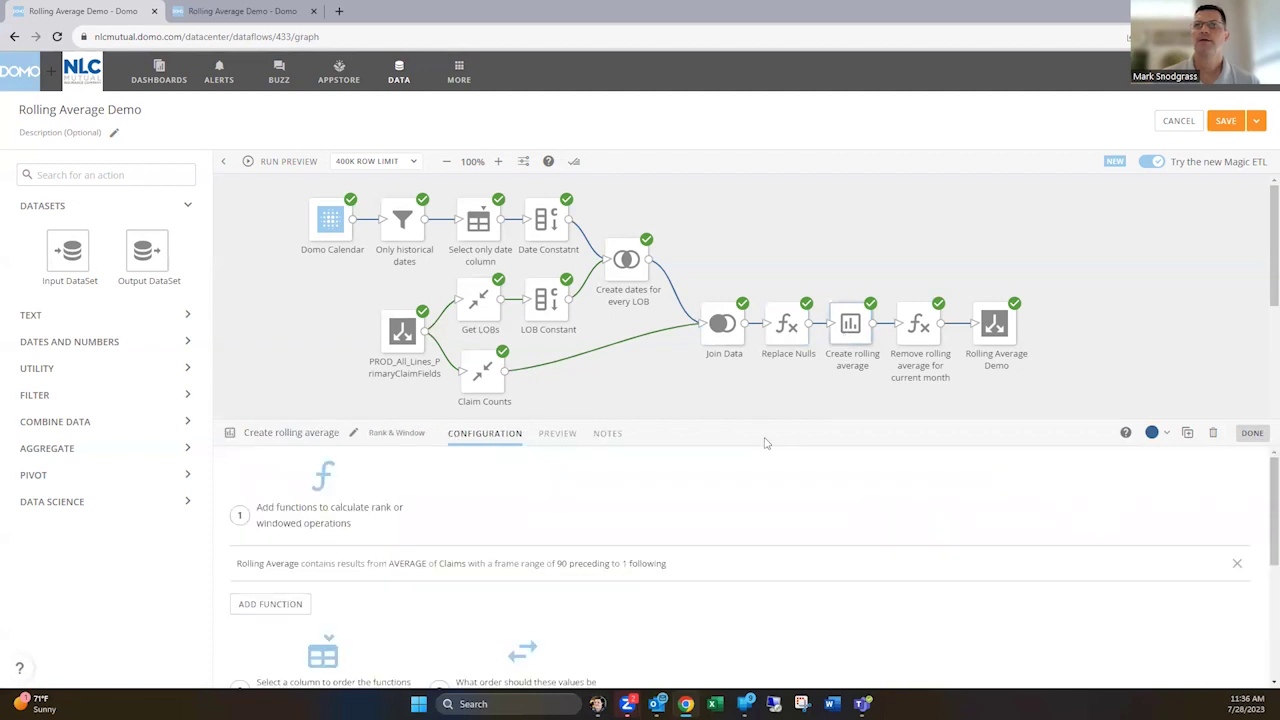
Step: Inspect the Rolling Average function, preview its values per date and line of business, then reopen it
left_click(520, 566)
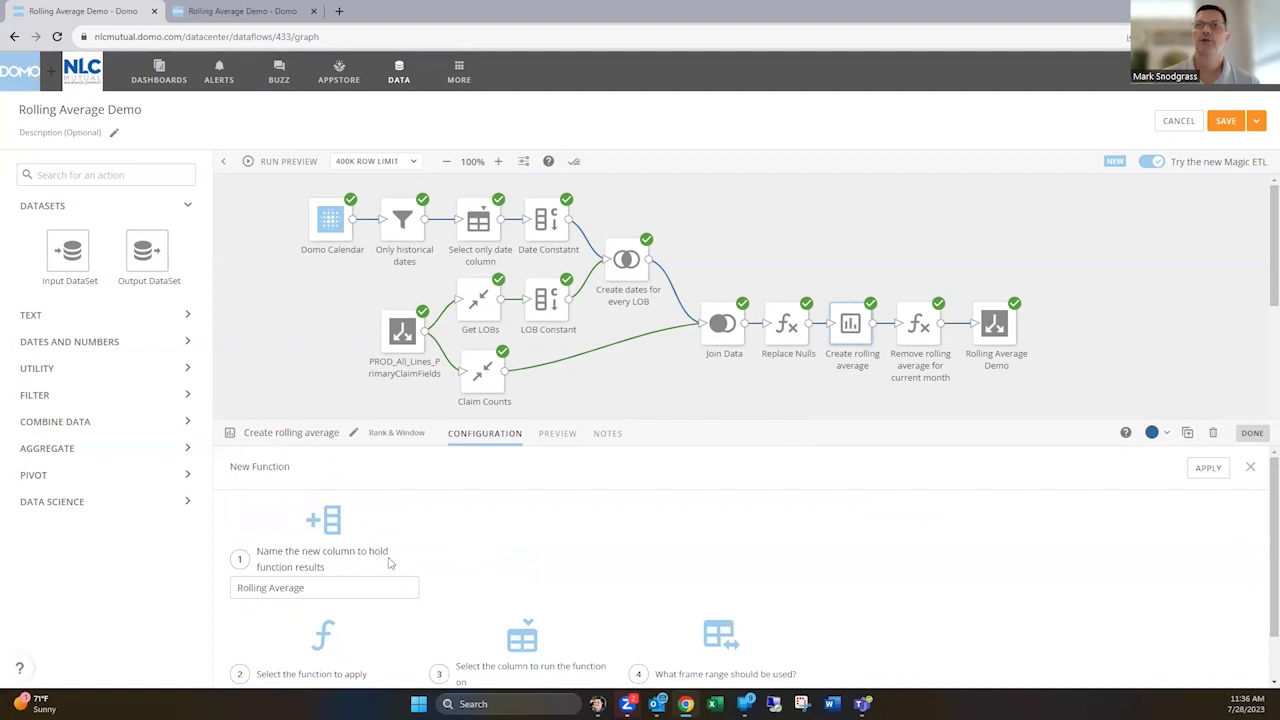
scroll(390, 563, "down", 1)
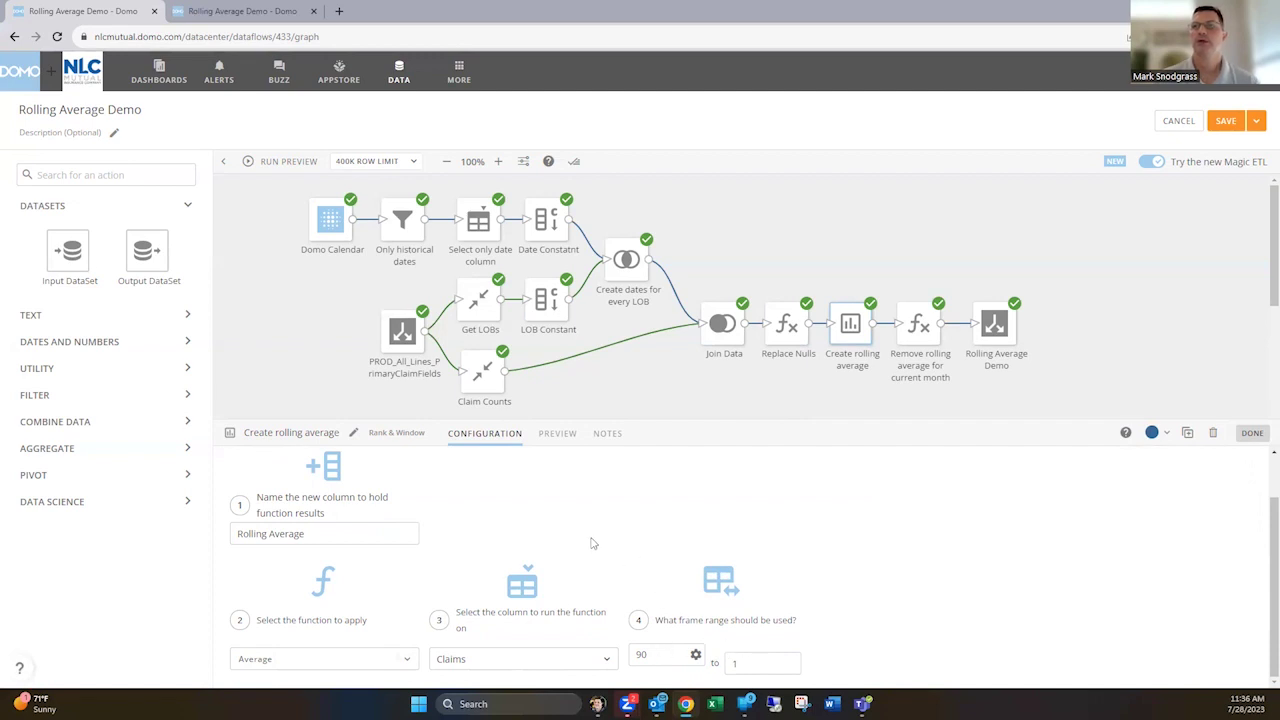
left_click(557, 437)
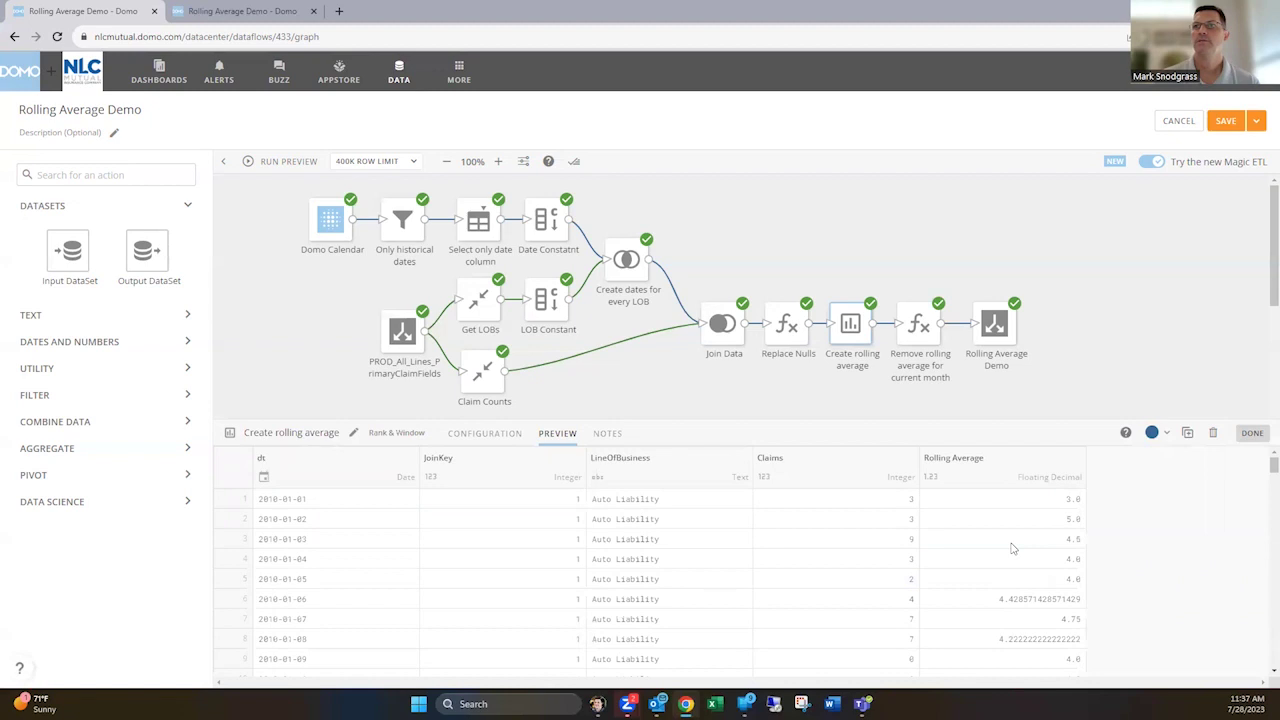
scroll(861, 588, "down", 6)
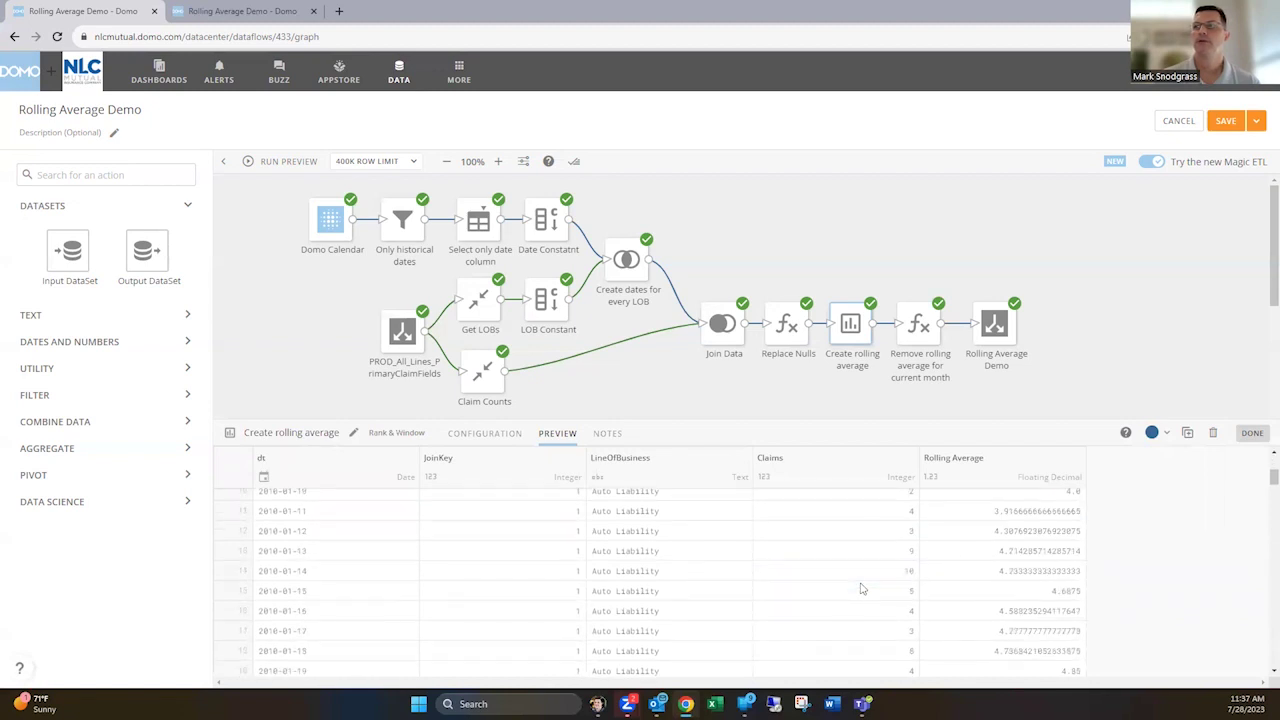
scroll(861, 588, "down", 4)
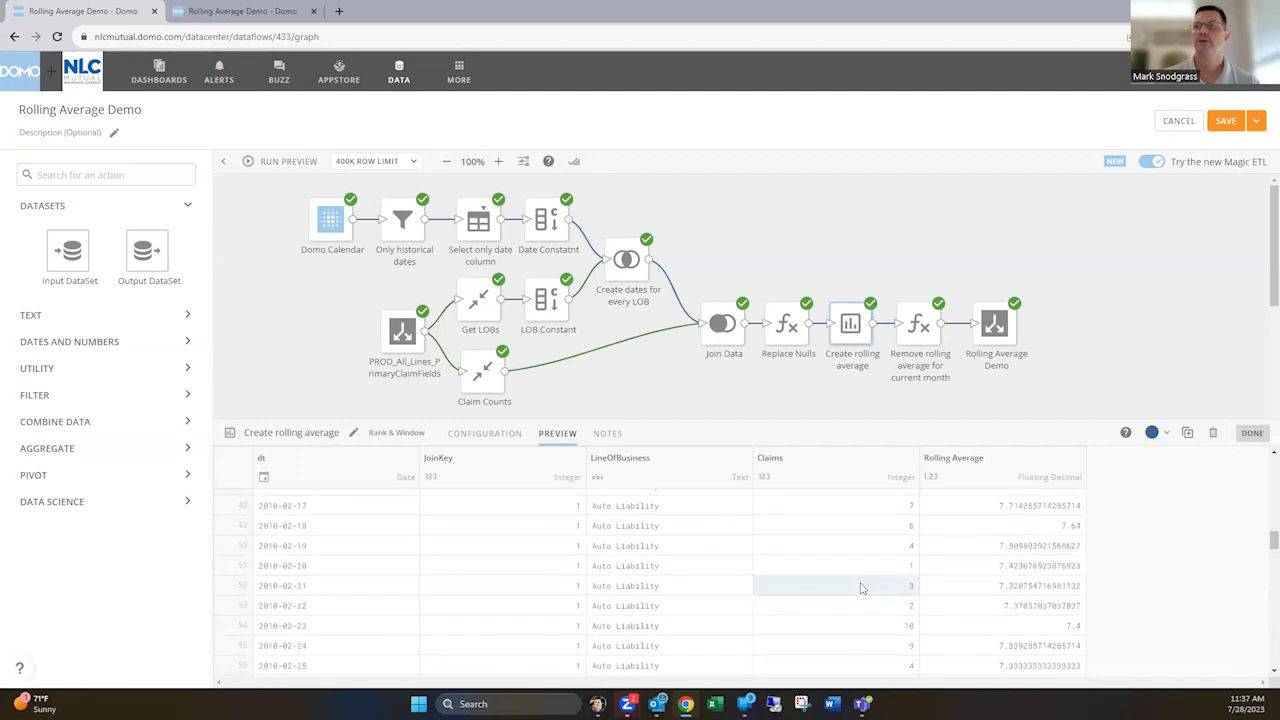
left_click(497, 439)
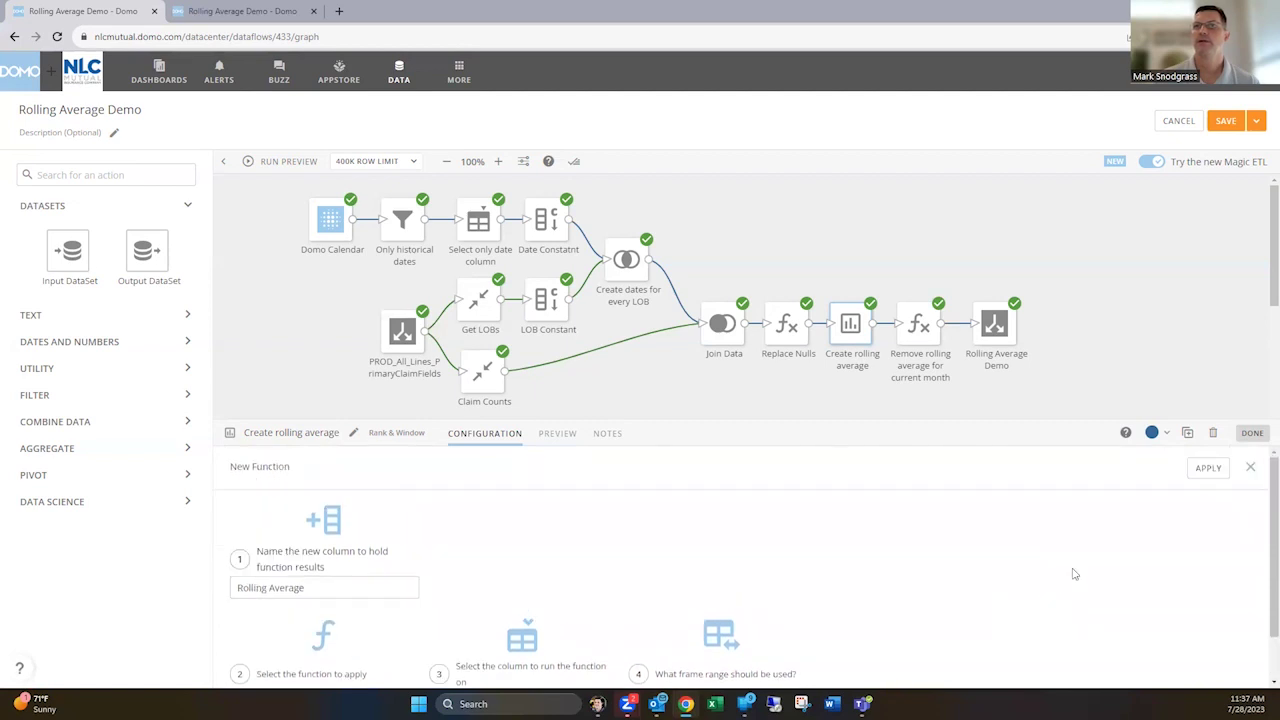
left_click(1206, 469)
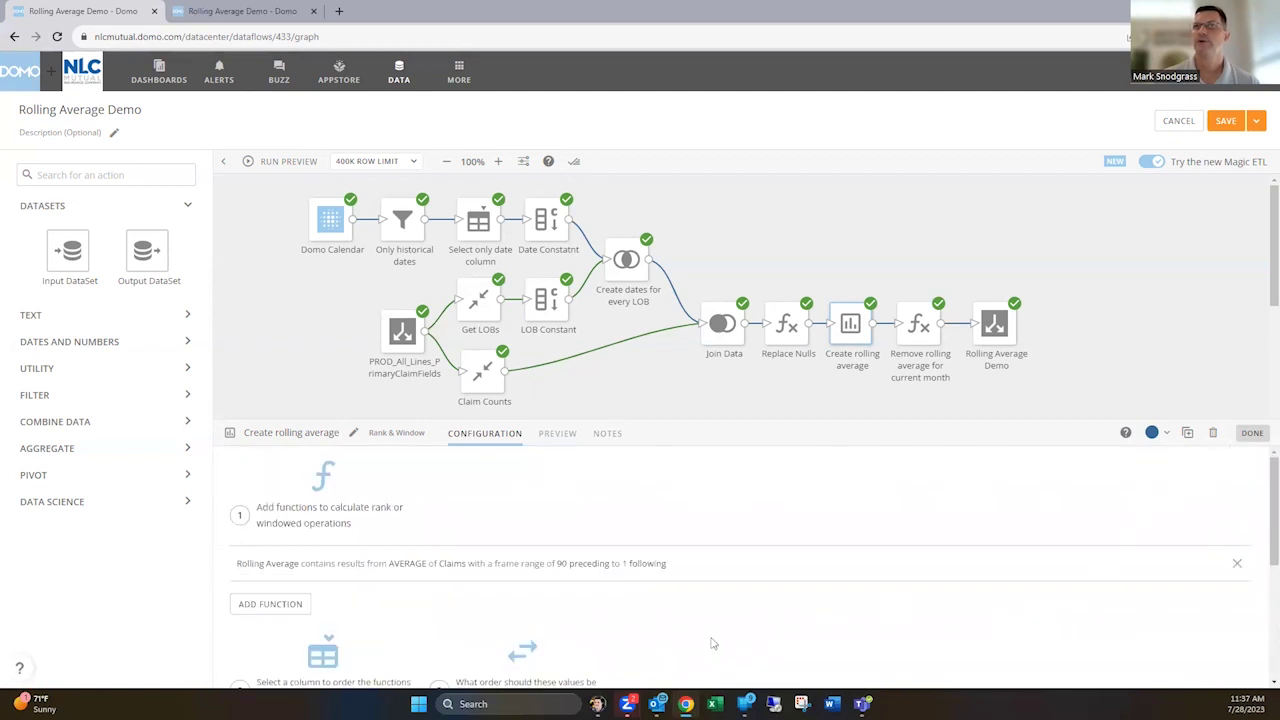
scroll(706, 632, "down", 2)
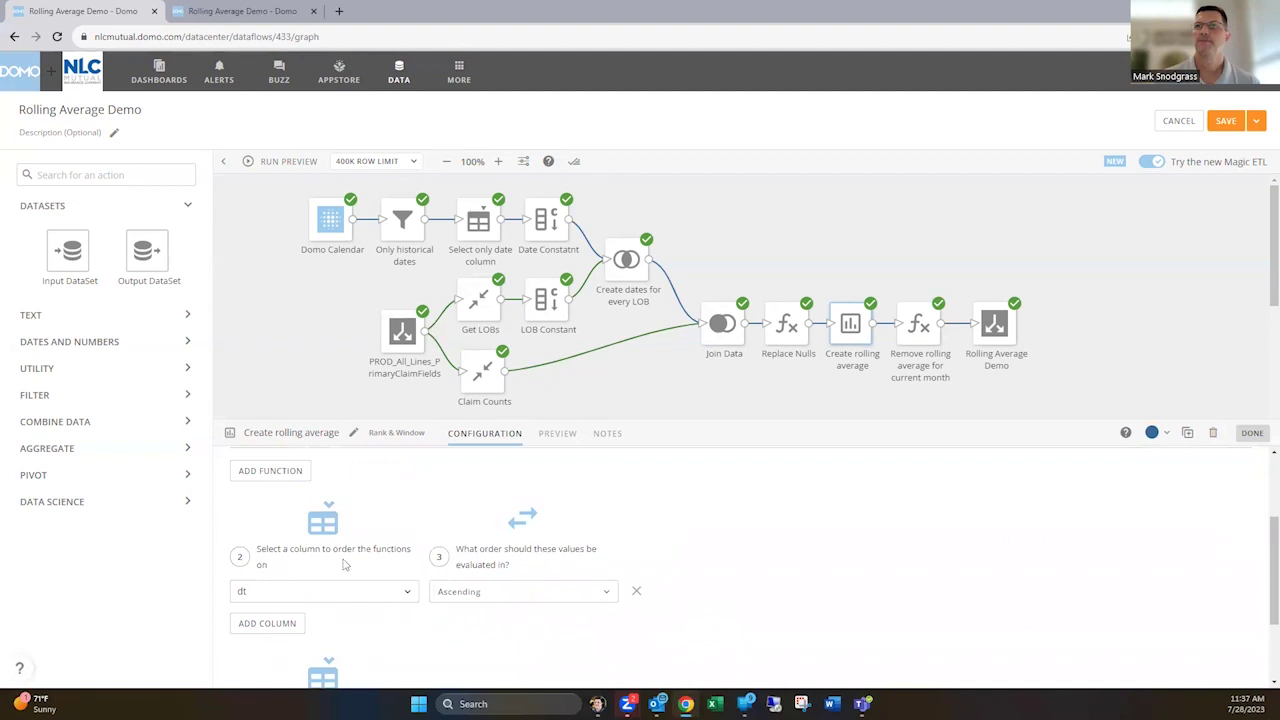
scroll(422, 506, "up", 2)
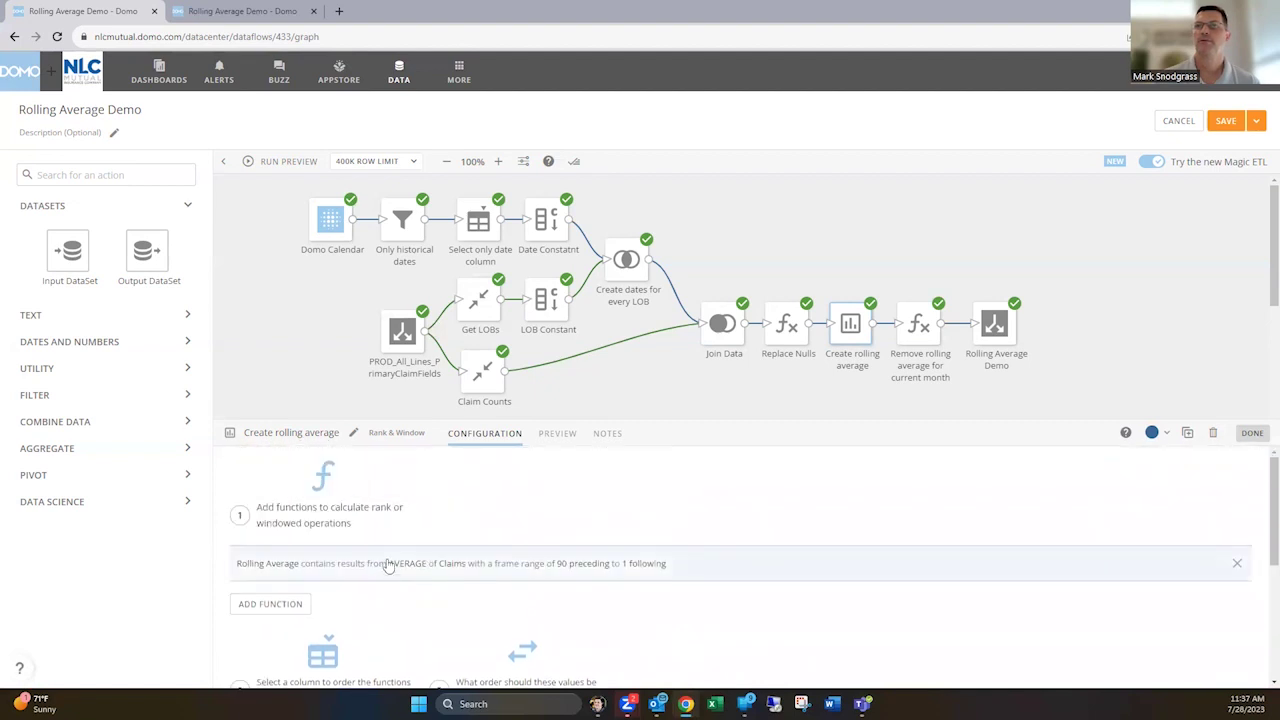
scroll(398, 622, "down", 1)
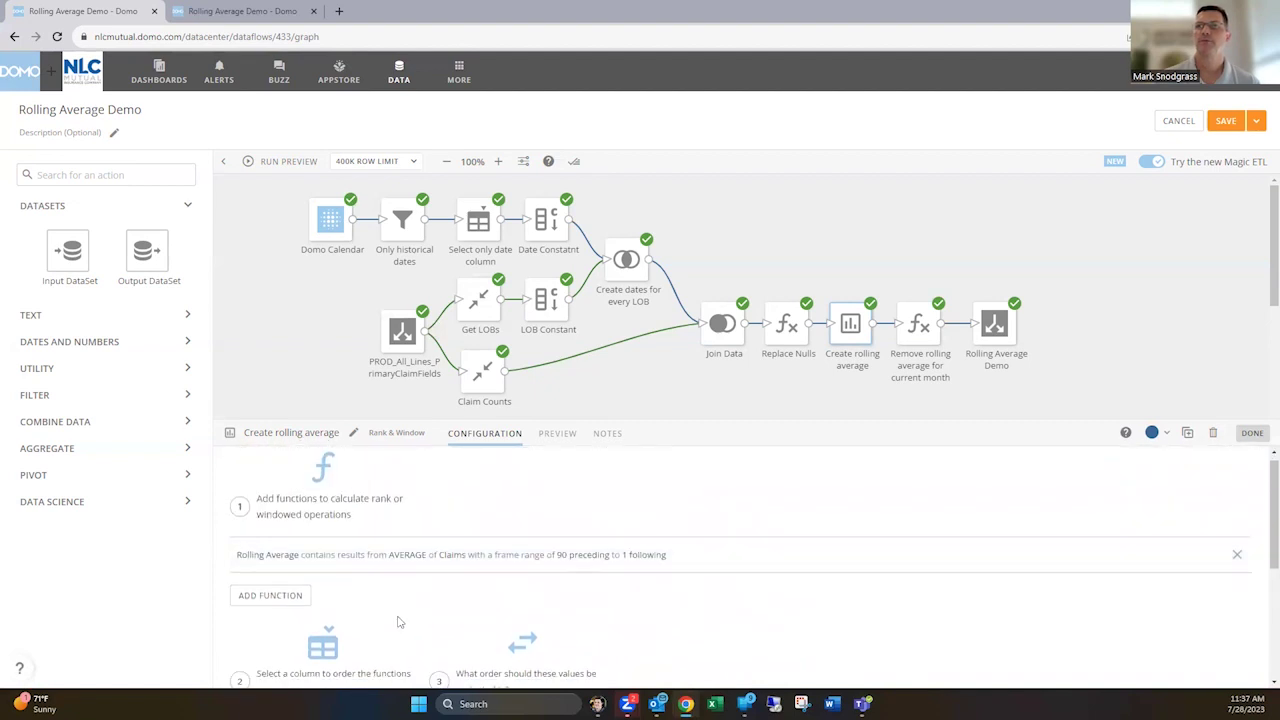
scroll(398, 622, "down", 3)
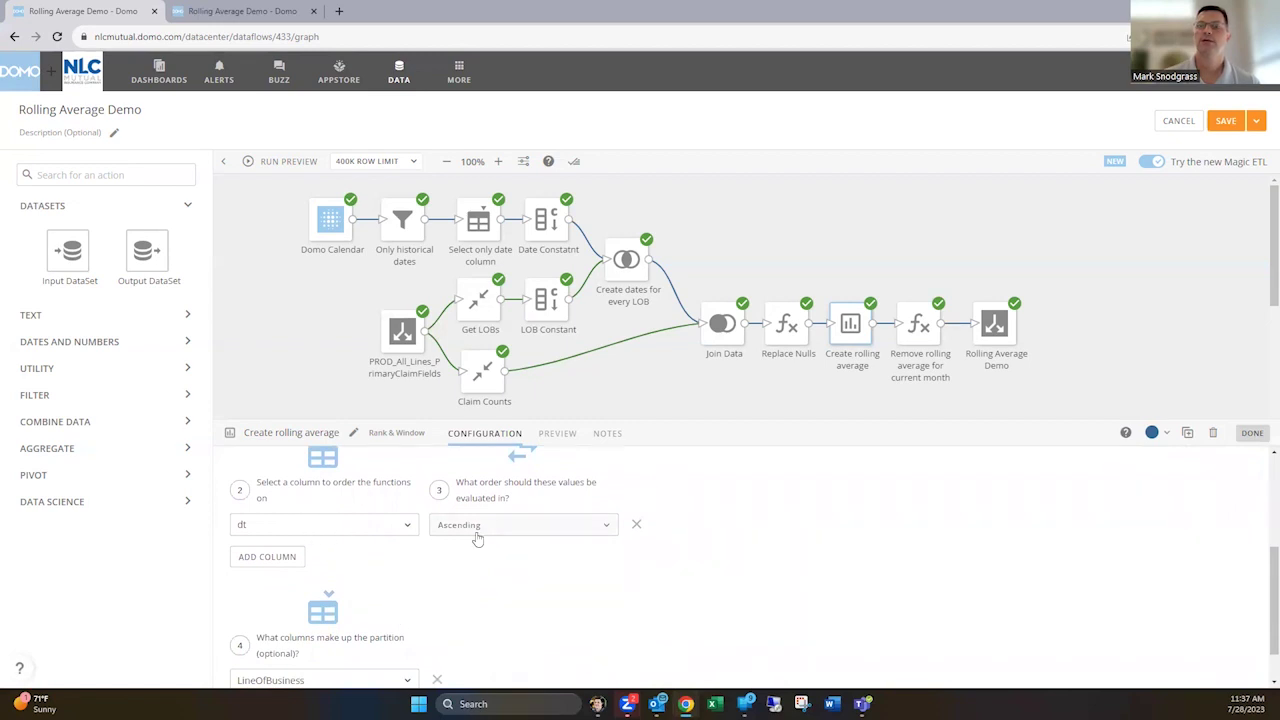
scroll(386, 568, "down", 1)
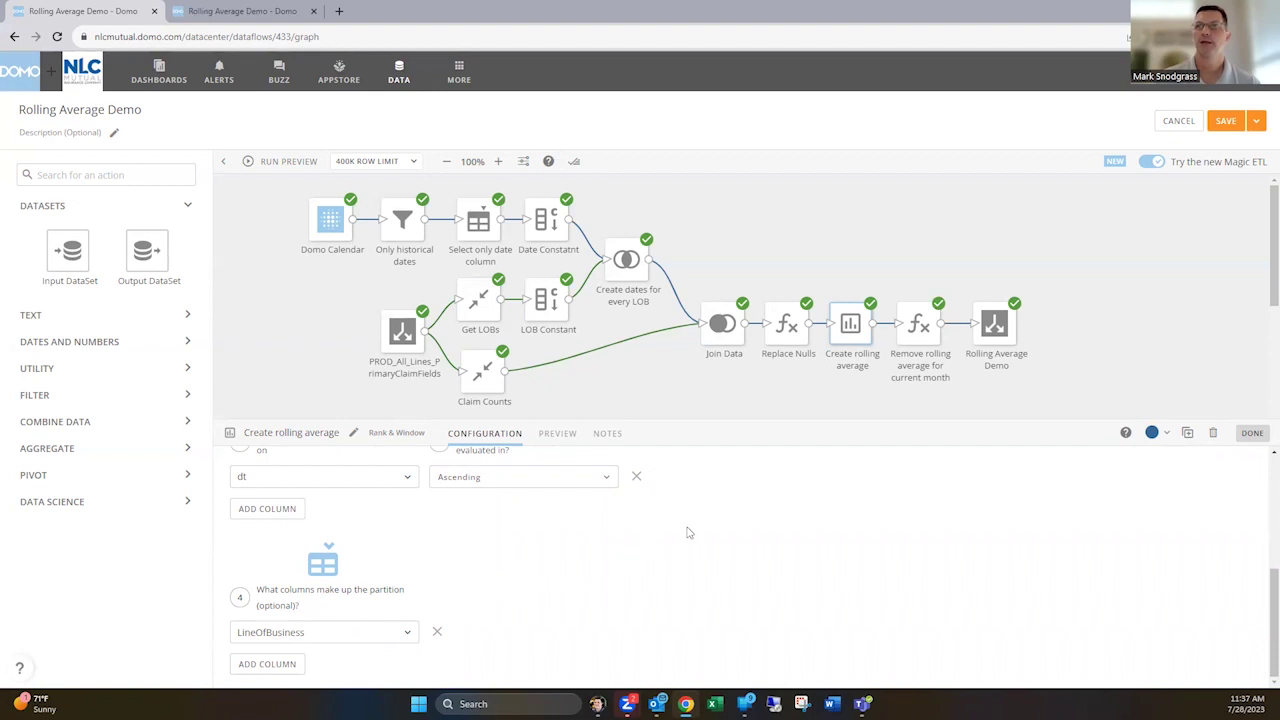
Step: Expand the Rolling Average Complete Month CASE formula that nulls the current month's rolling average
left_click(913, 336)
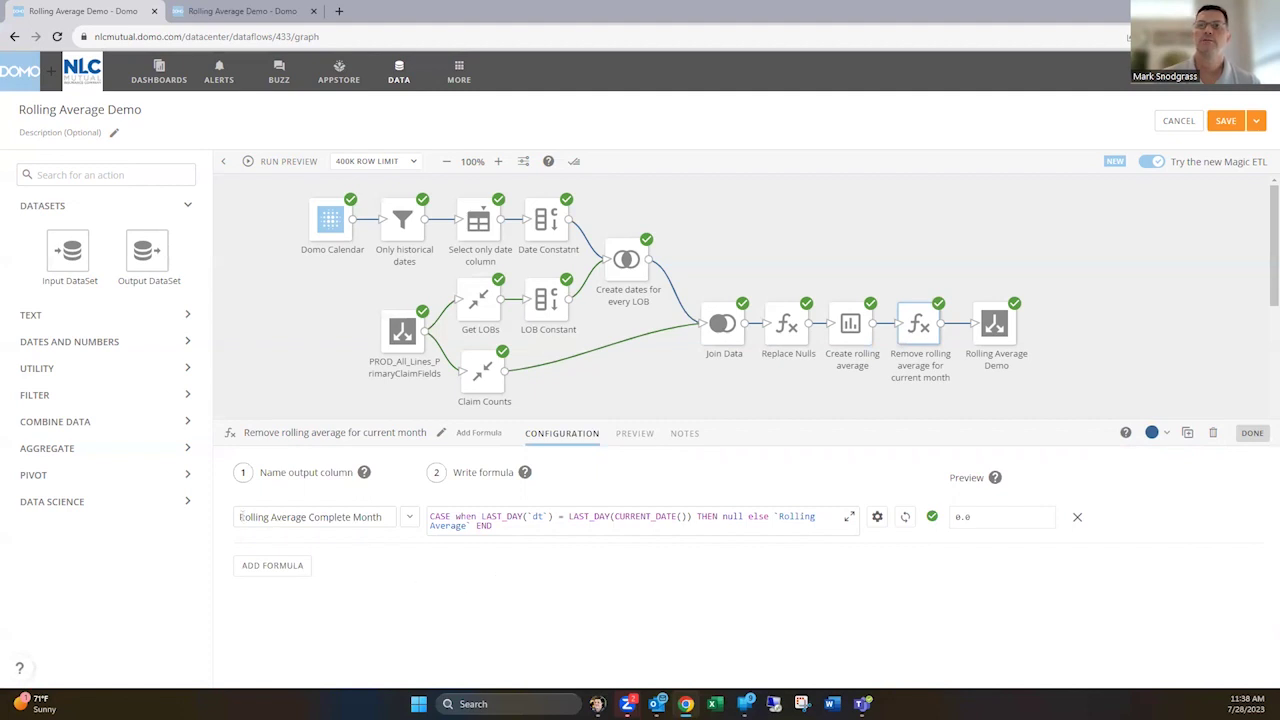
left_click(240, 517)
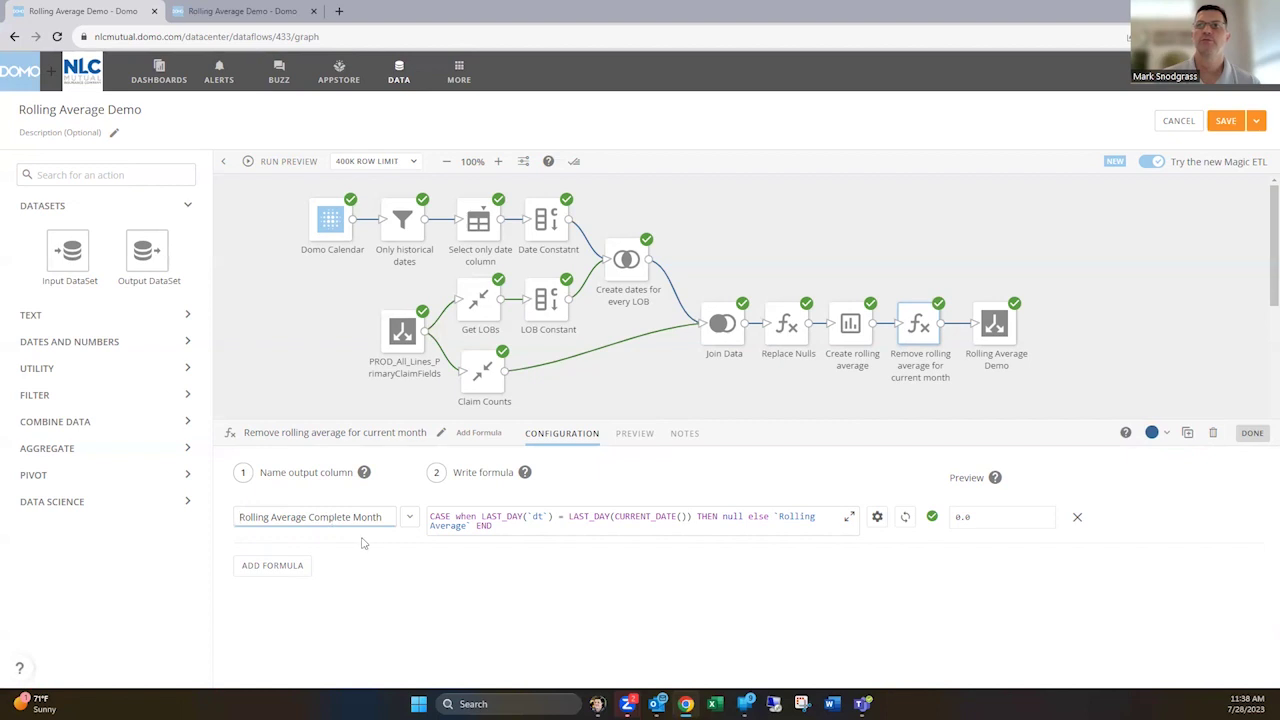
left_click(848, 517)
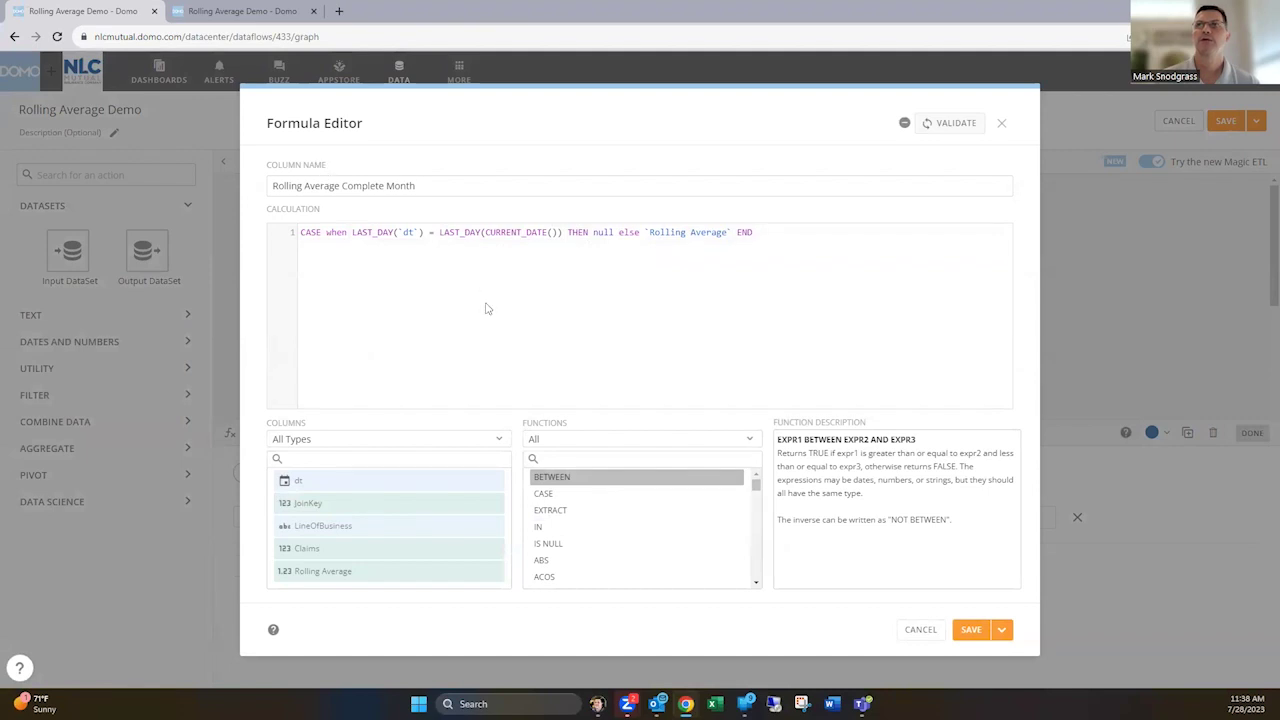
double_click(369, 232)
left_click(395, 267)
left_click(524, 231)
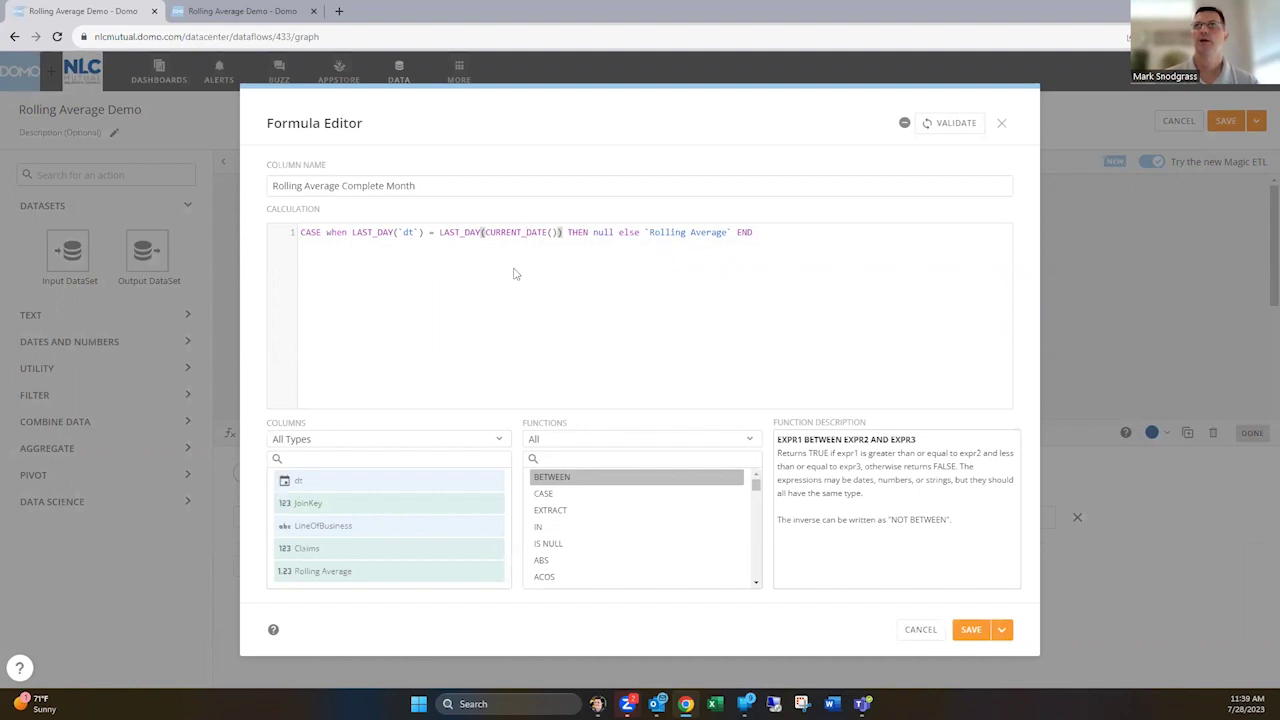
Step: Close the Formula Editor, preview rows with Rolling Average Complete Month, then switch to the card's browser tab
left_click(1003, 123)
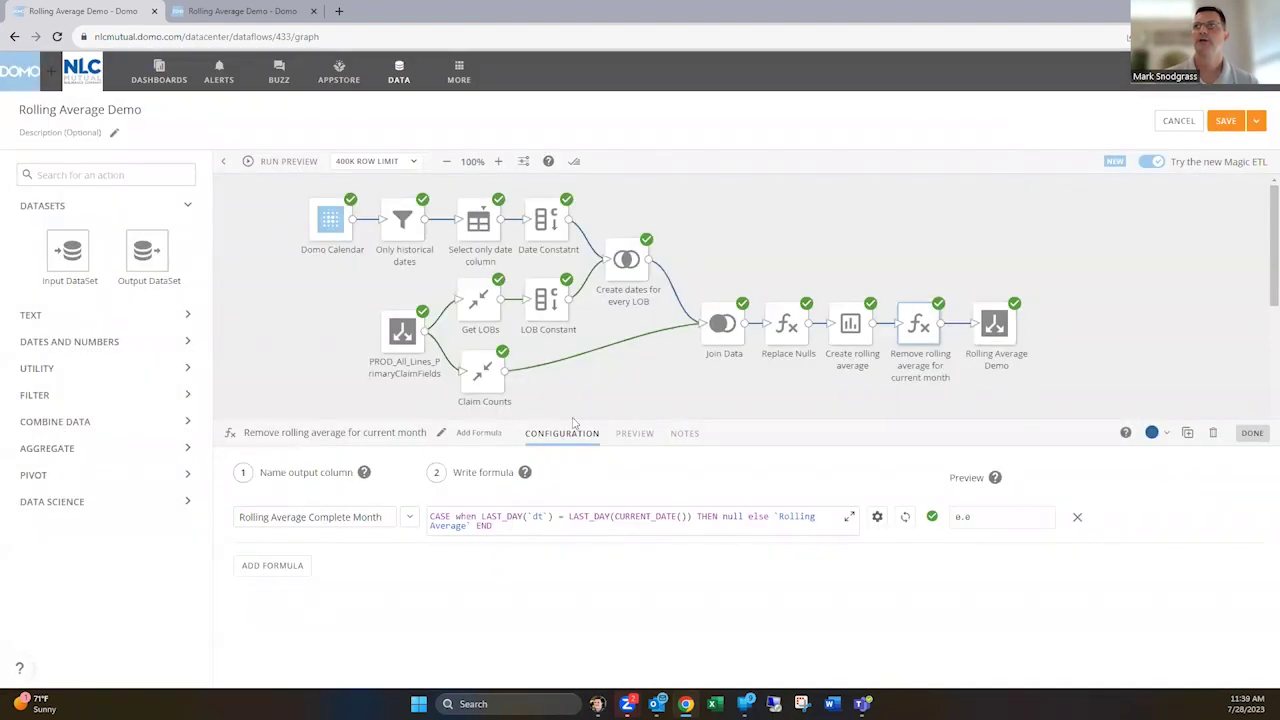
left_click(634, 433)
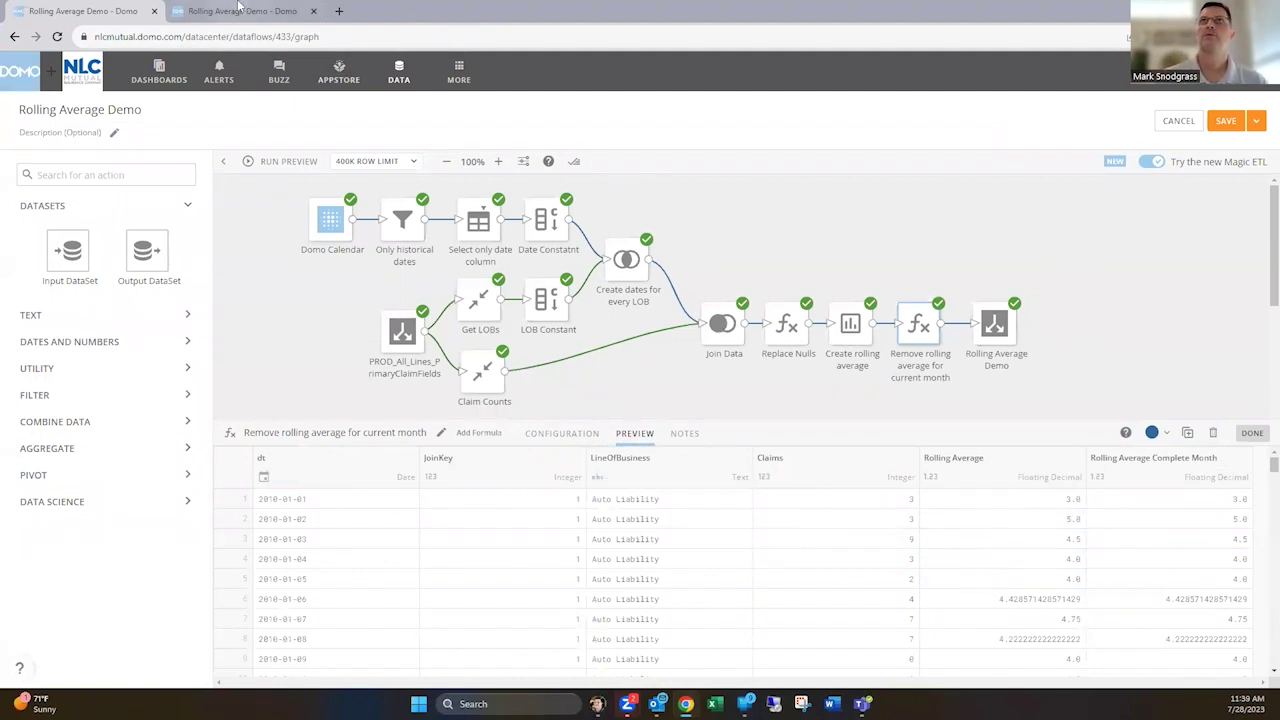
left_click(239, 10)
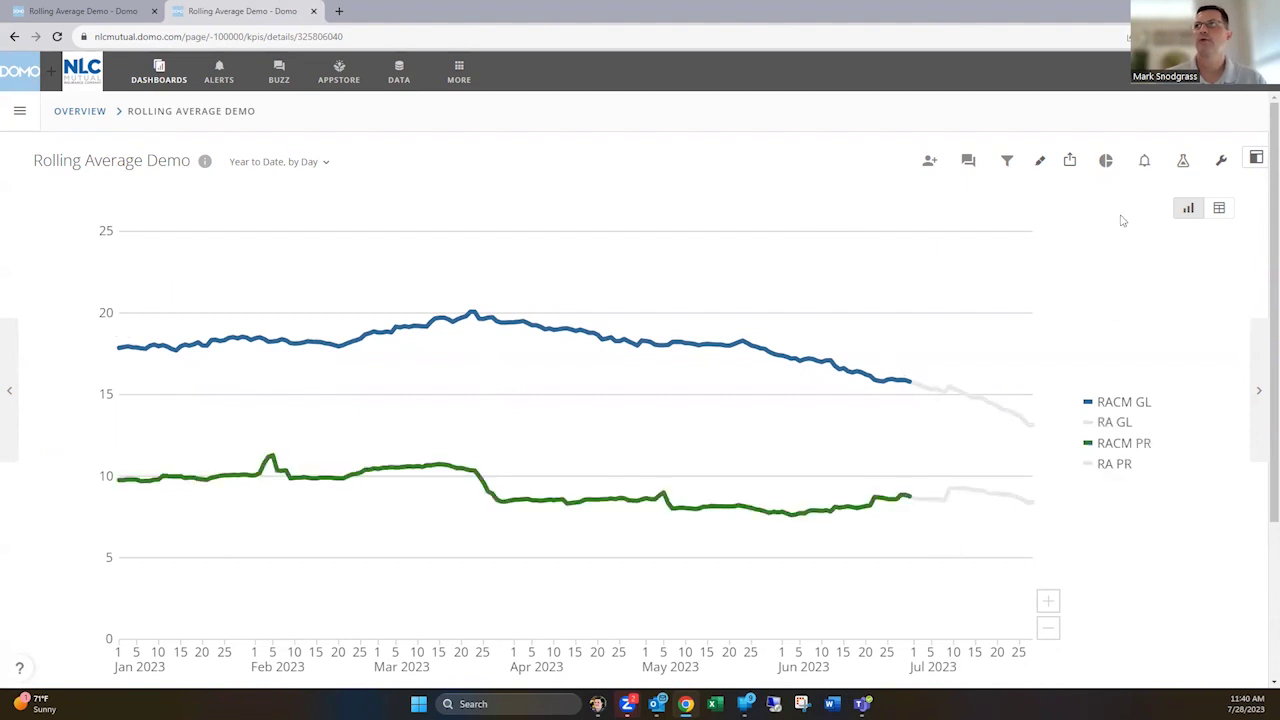
left_click(1182, 164)
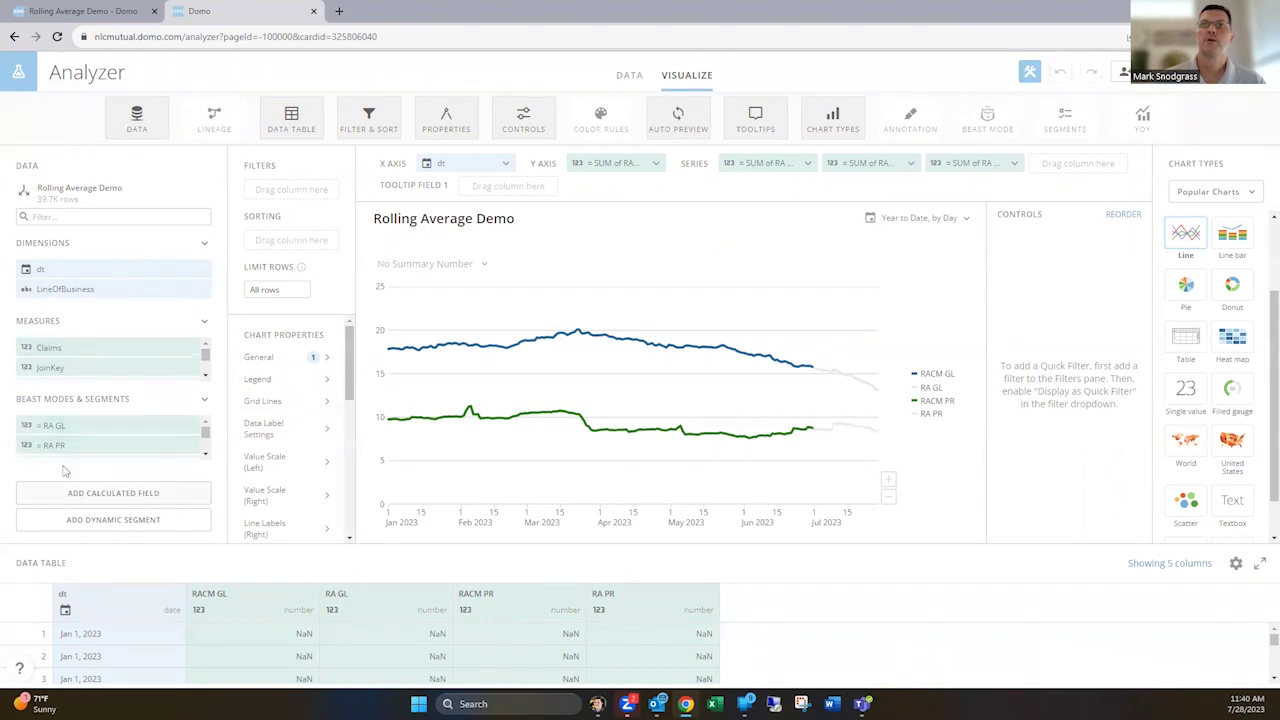
Step: Review the RA GL formula, then view RACM GL's General Liability CASE formula
mouse_move(30, 426)
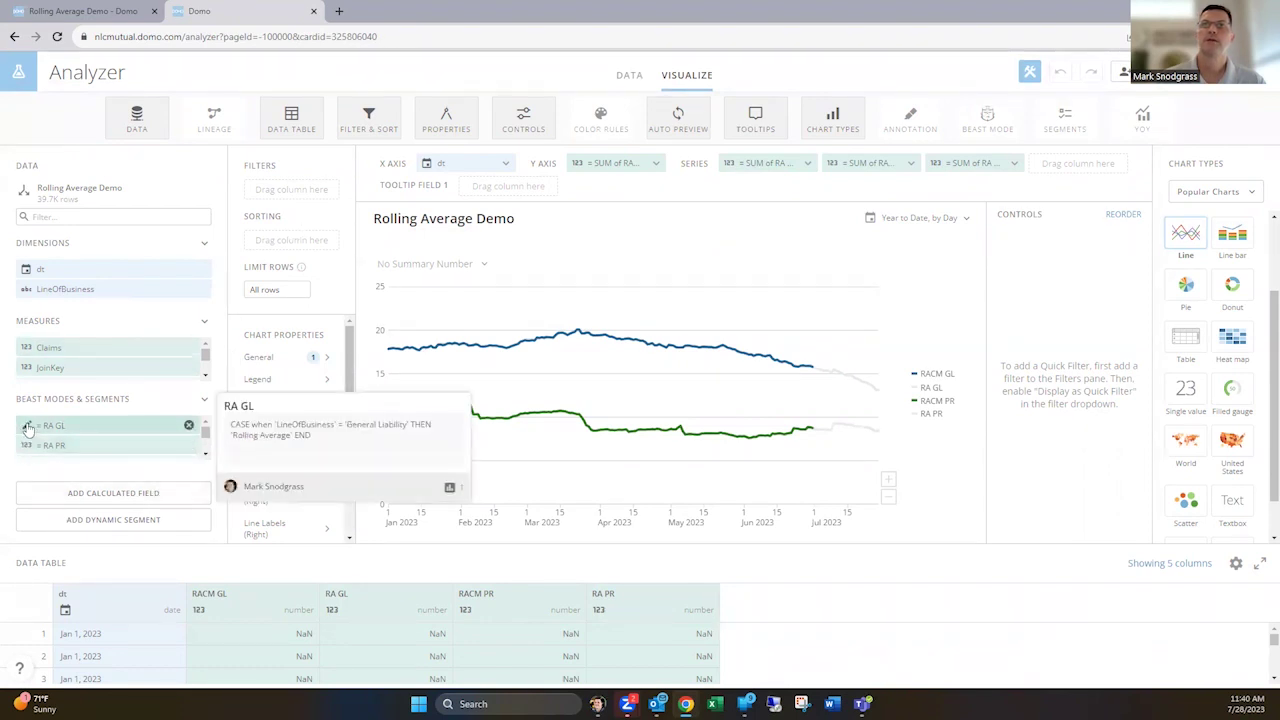
left_click(28, 426)
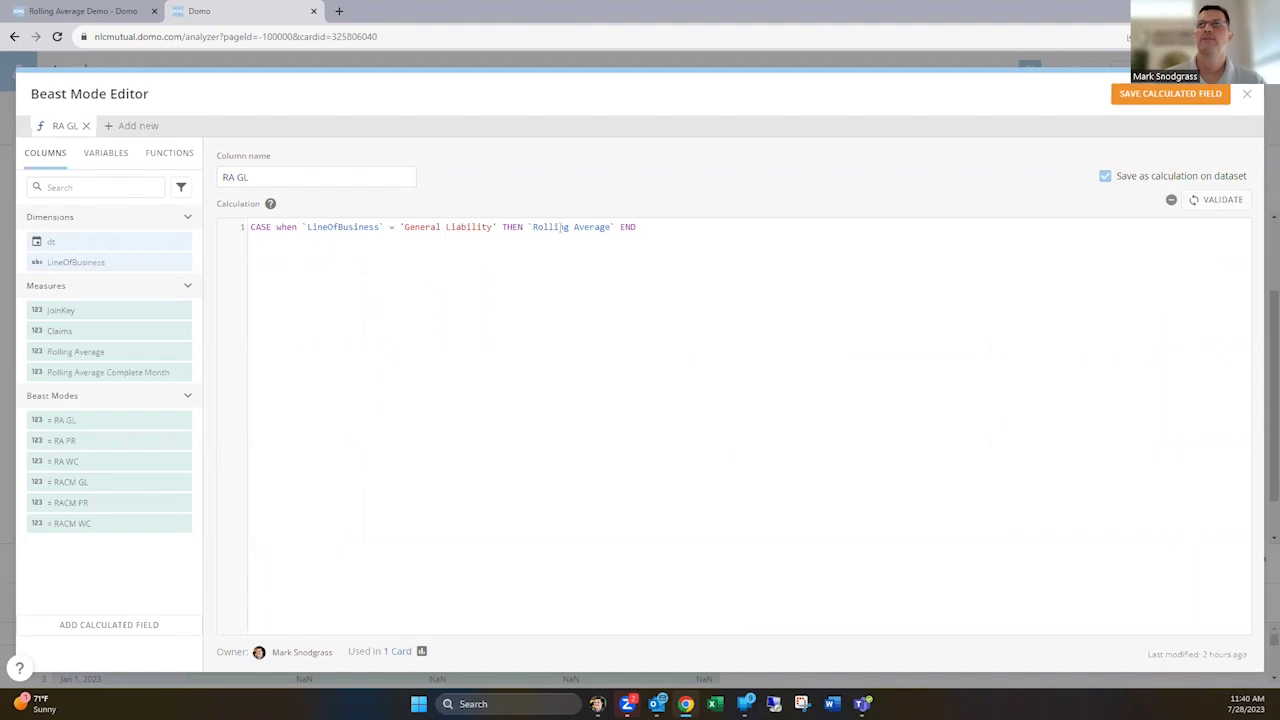
left_click(1249, 95)
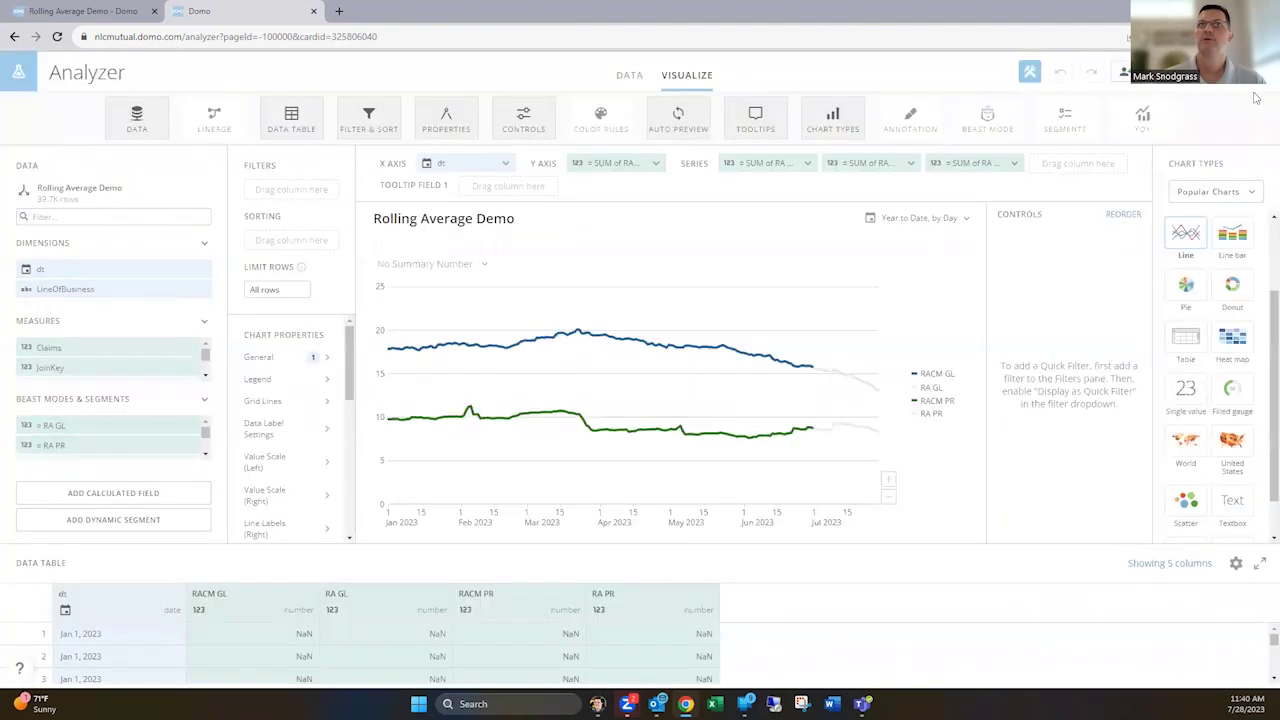
left_click(205, 455)
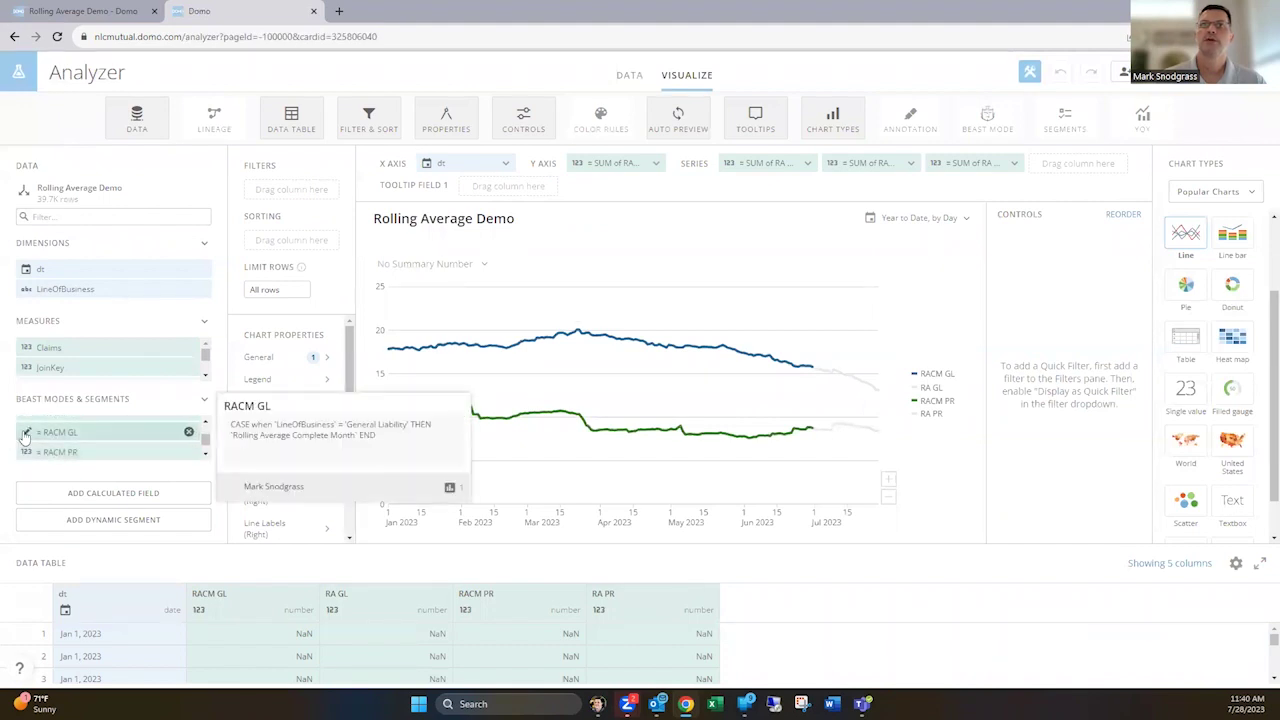
left_click(26, 433)
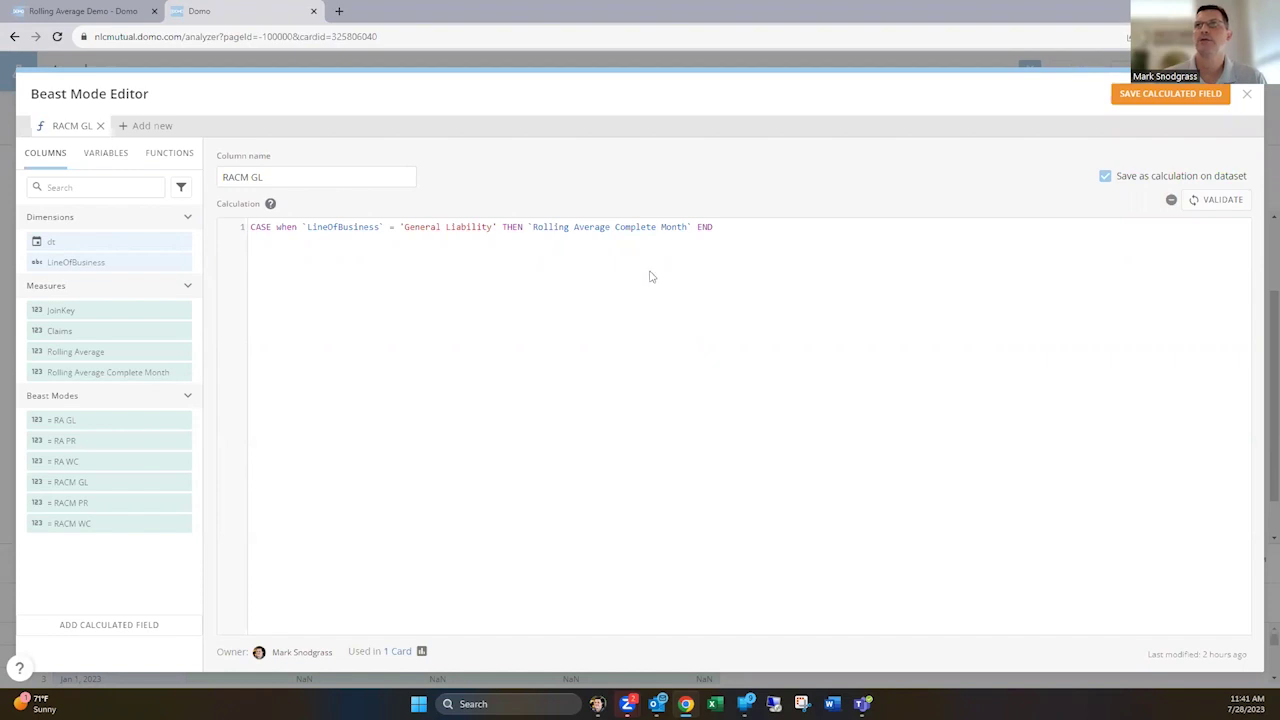
Step: Return to the chart and inspect its color rules: RA lines grey, RACM GL blue, RACM PR green
left_click(1246, 94)
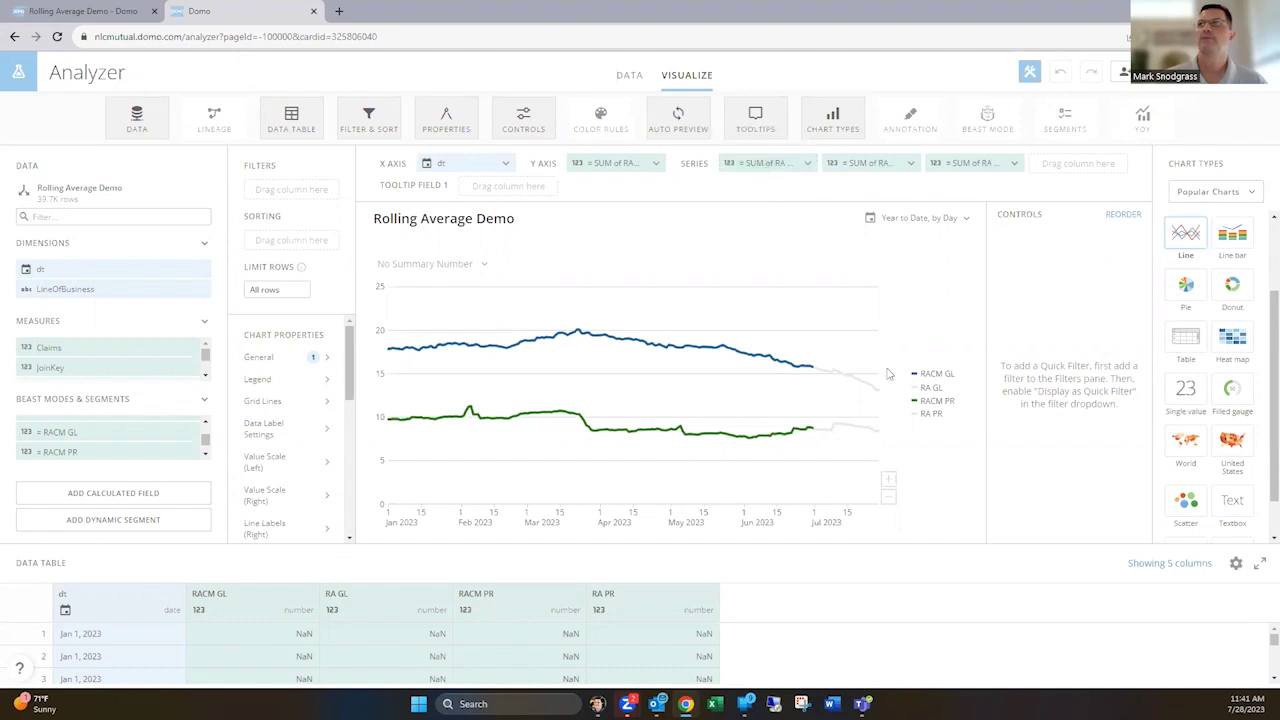
mouse_move(866, 389)
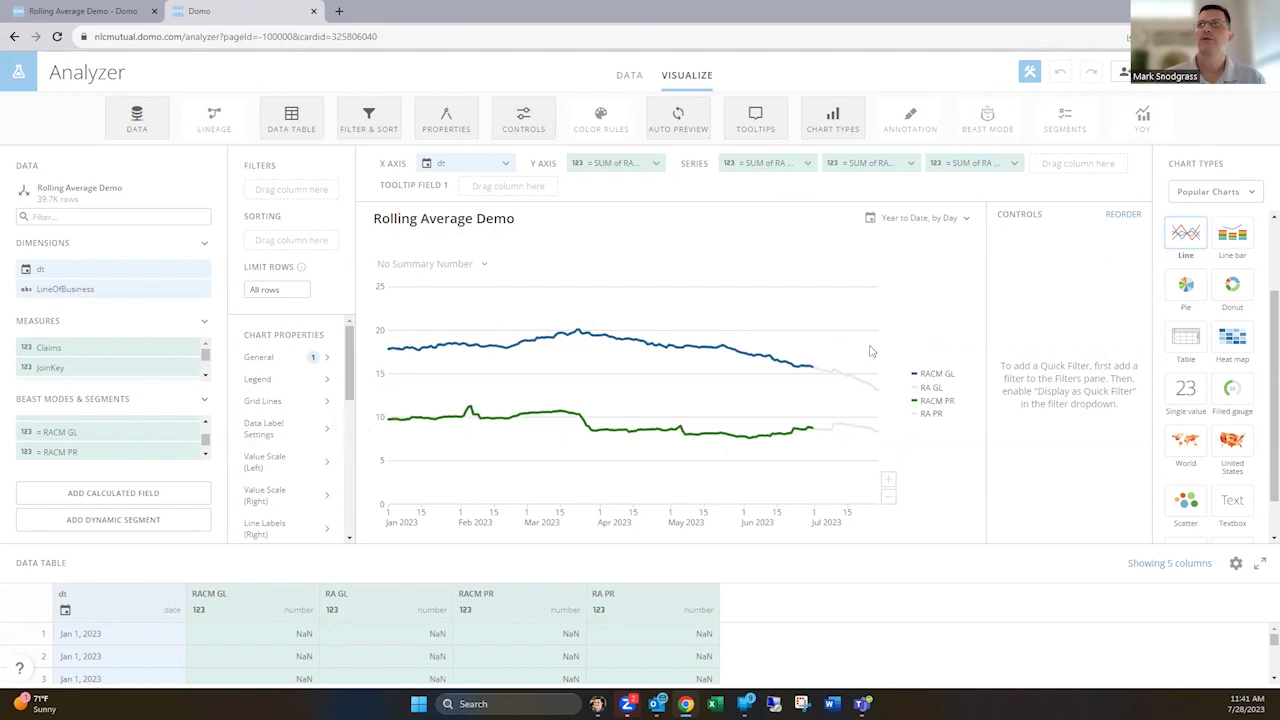
mouse_move(948, 375)
left_click_drag(352, 368, 350, 518)
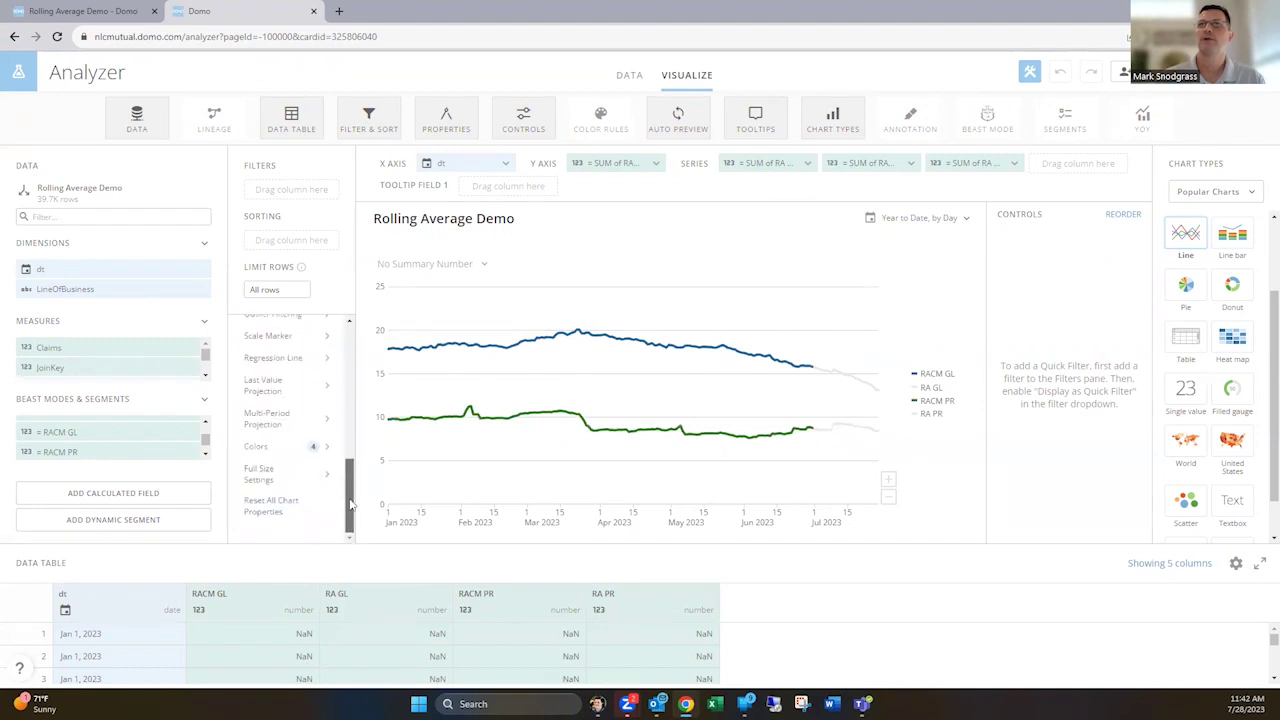
left_click(256, 448)
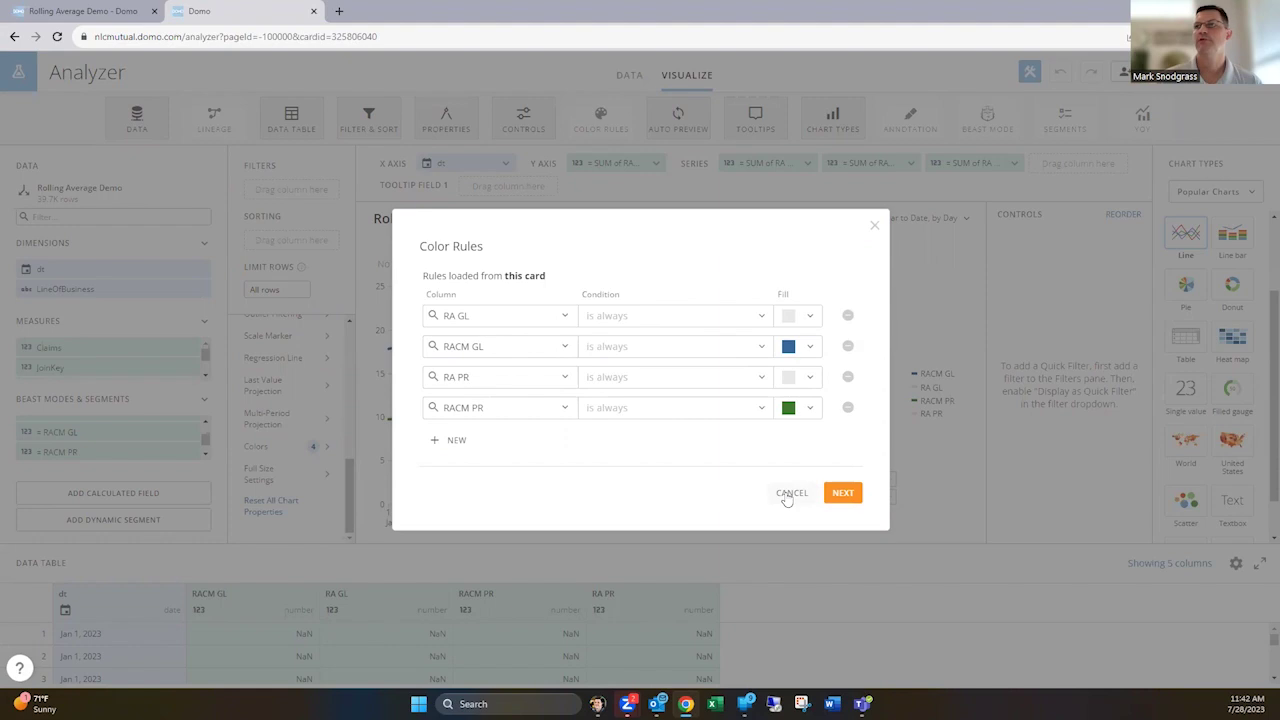
left_click(789, 493)
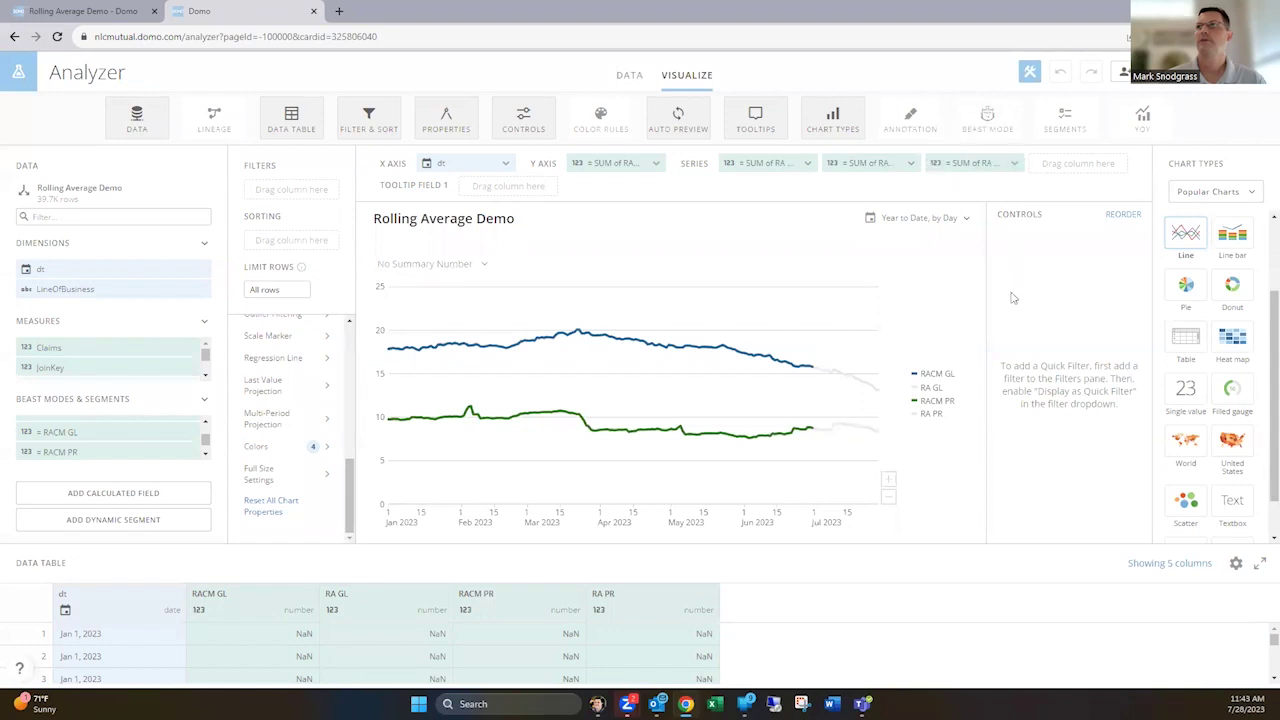
Step: Scroll the Chart Properties panel back up to the top
scroll(264, 423, "up", 6)
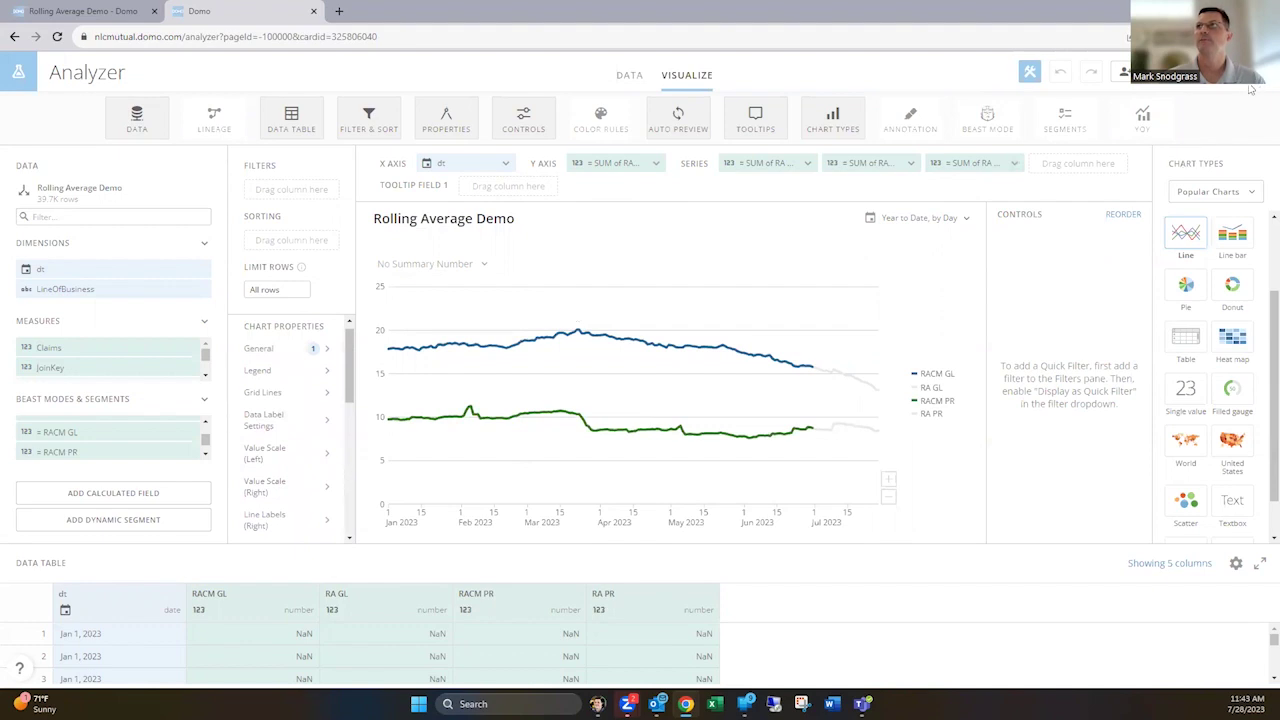
Step: Verify General line thickness is Thick, then save and close the Rolling Average Demo card
left_click(296, 354)
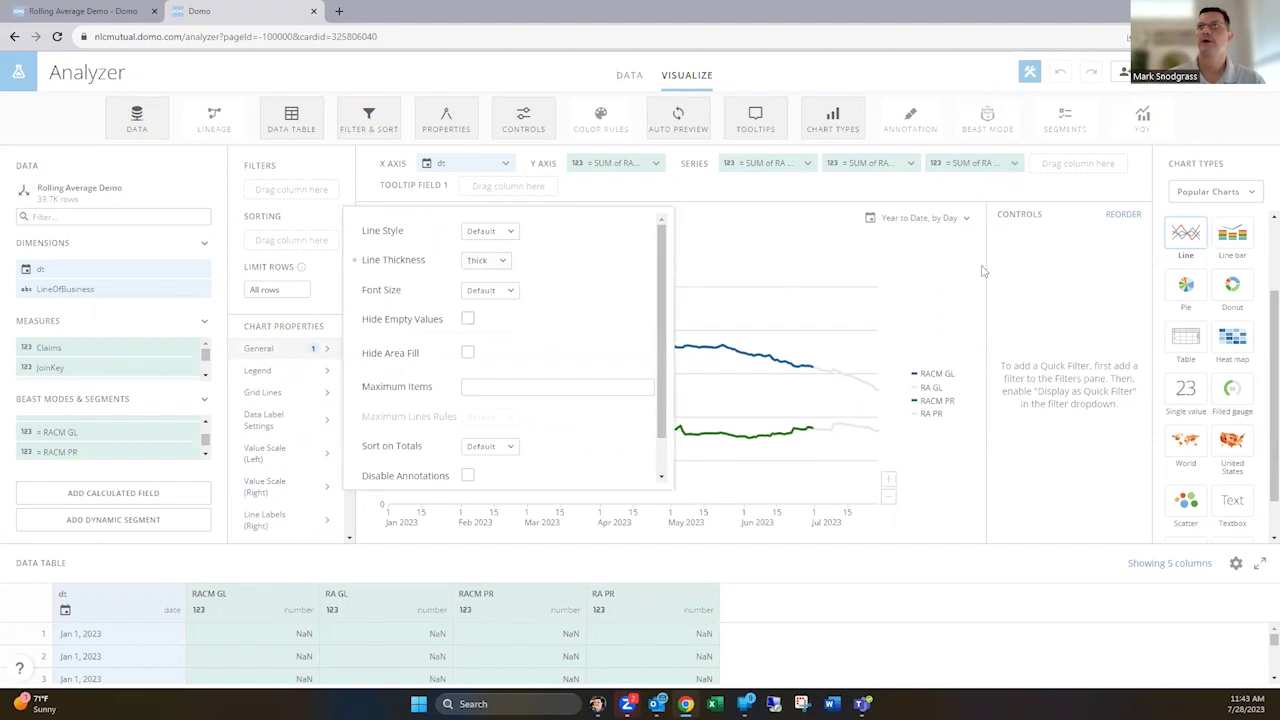
left_click(1045, 256)
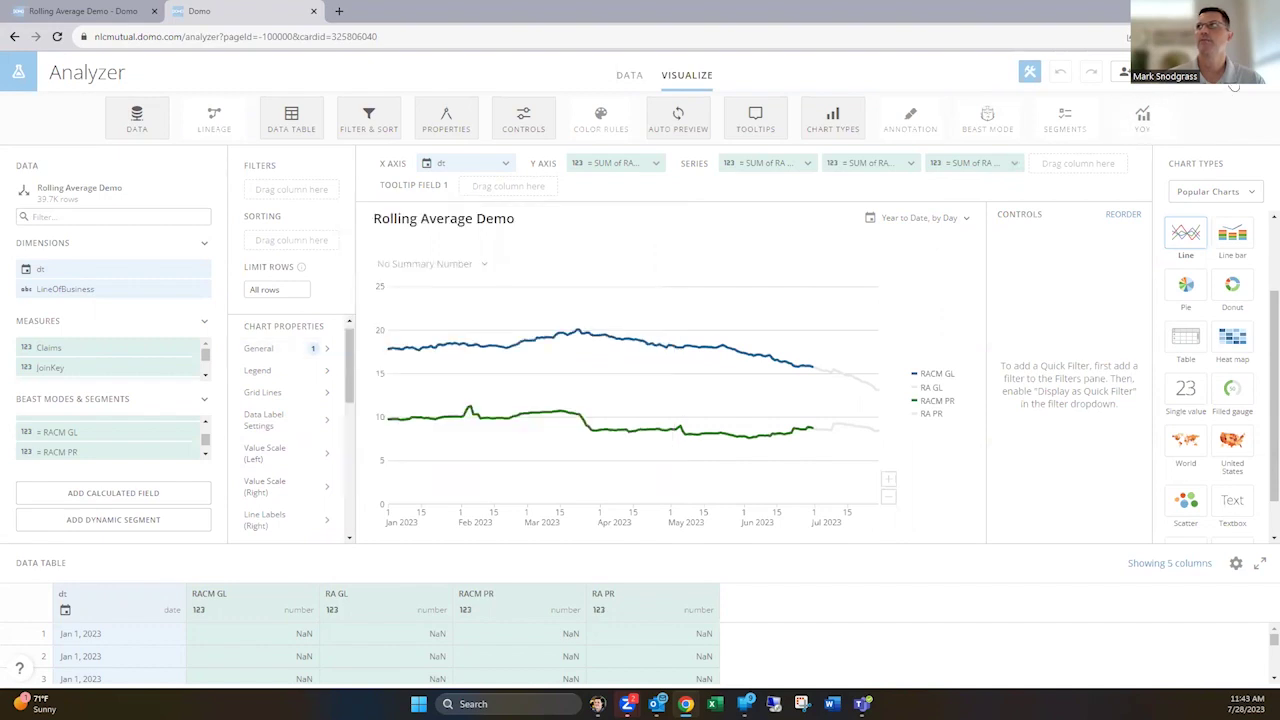
left_click(1234, 87)
left_click(1188, 146)
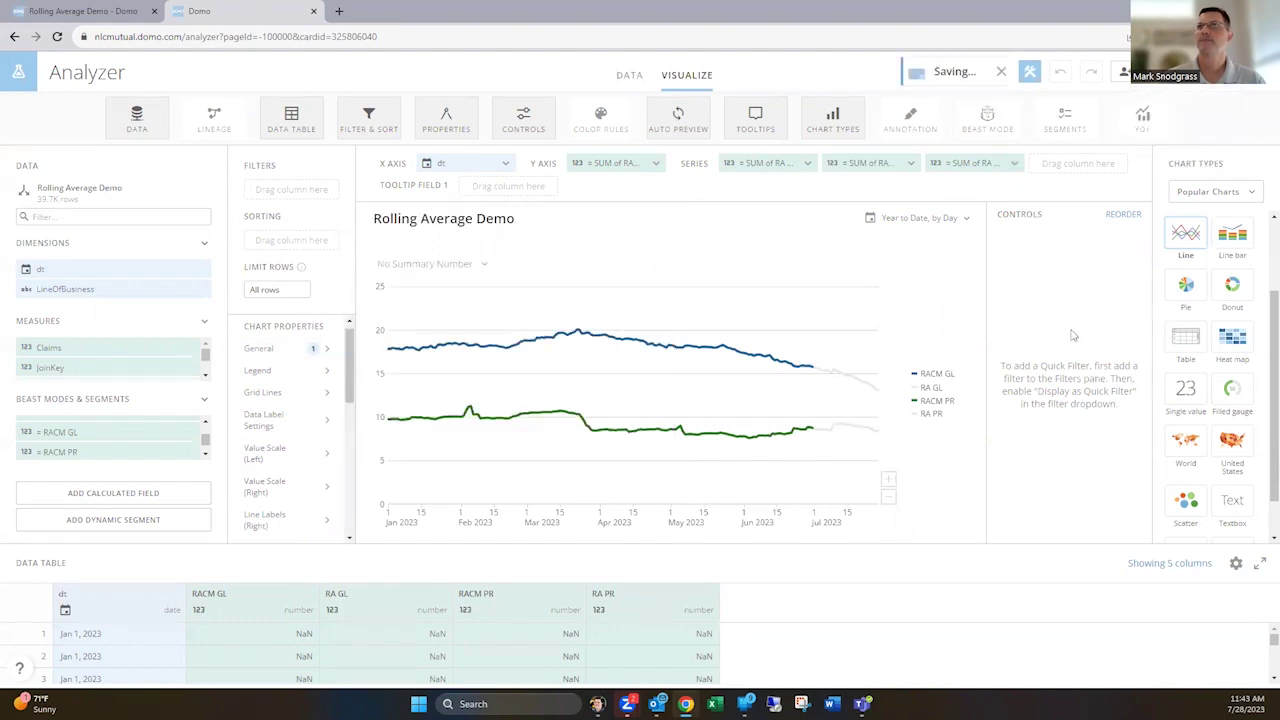